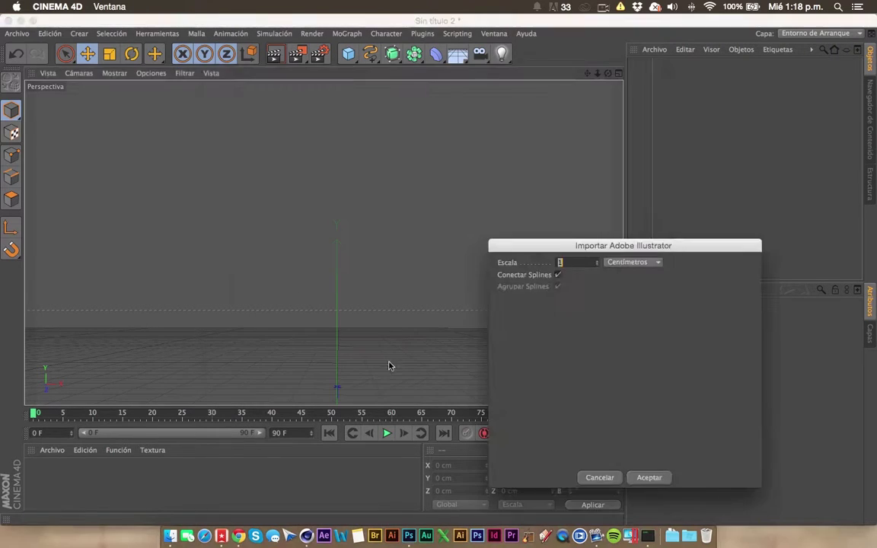
Step: Import the Illustrator lettering, shift it along X, and connect its Trayectoria splines into Trayectoria 16.1
left_click(650, 476)
left_click_drag(407, 288, 475, 340)
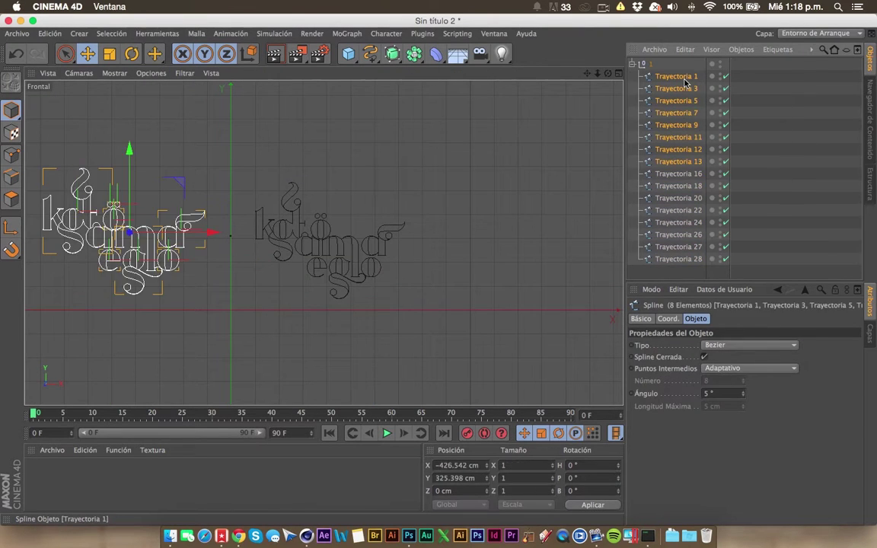
left_click(674, 64)
Step: Delete the leftover empty null '1' from the object list
left_click(643, 77)
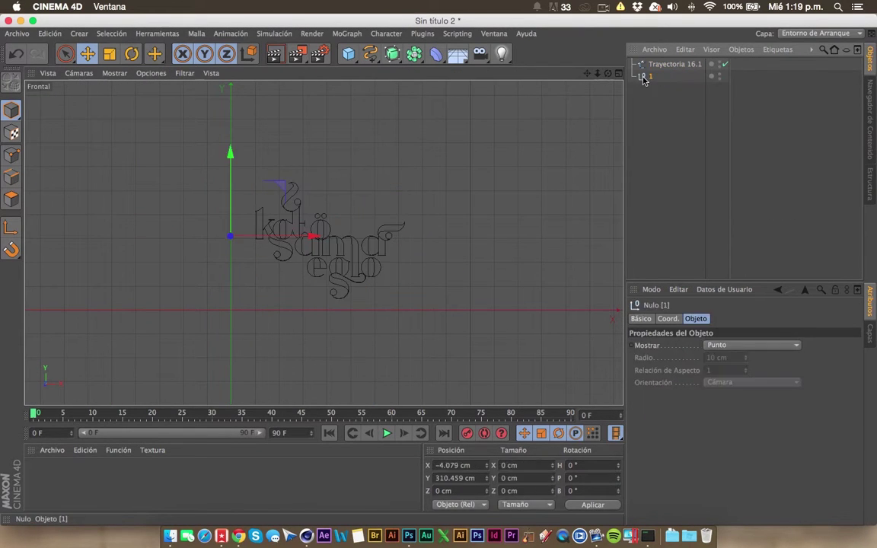
key("Delete")
left_click(282, 281)
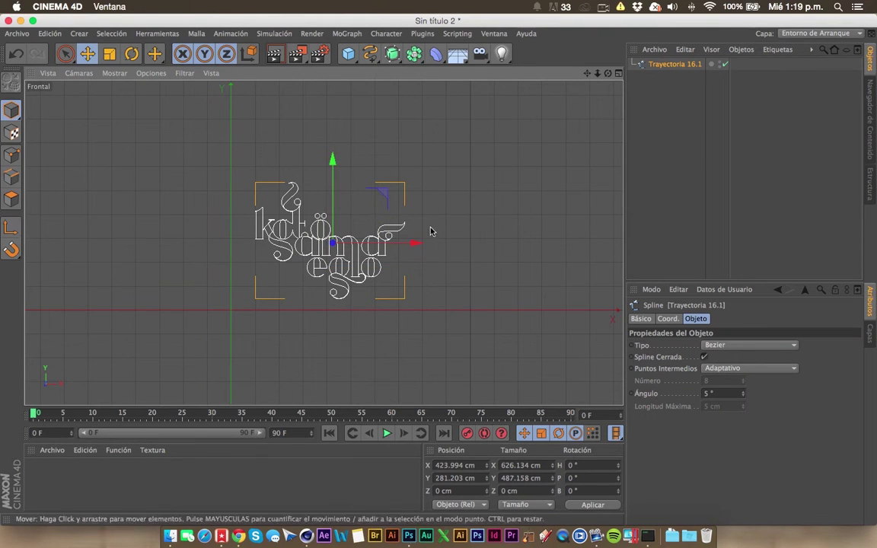
Step: Maximise the Perspectiva view and extrude Trayectoria 16.1 with an Extrude NURBS
middle_click(310, 249)
middle_click(268, 113)
scroll(344, 211, "up", 3)
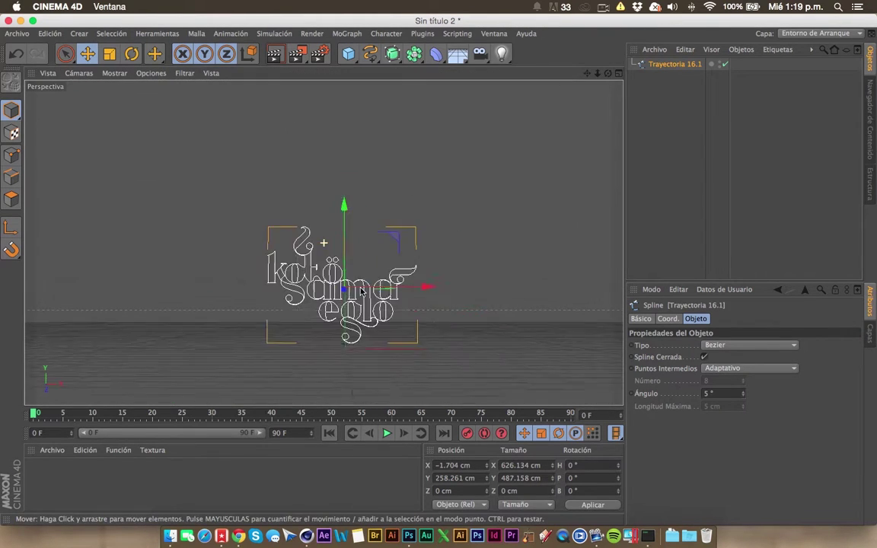
scroll(344, 211, "up", 3)
left_click(392, 53, "alt")
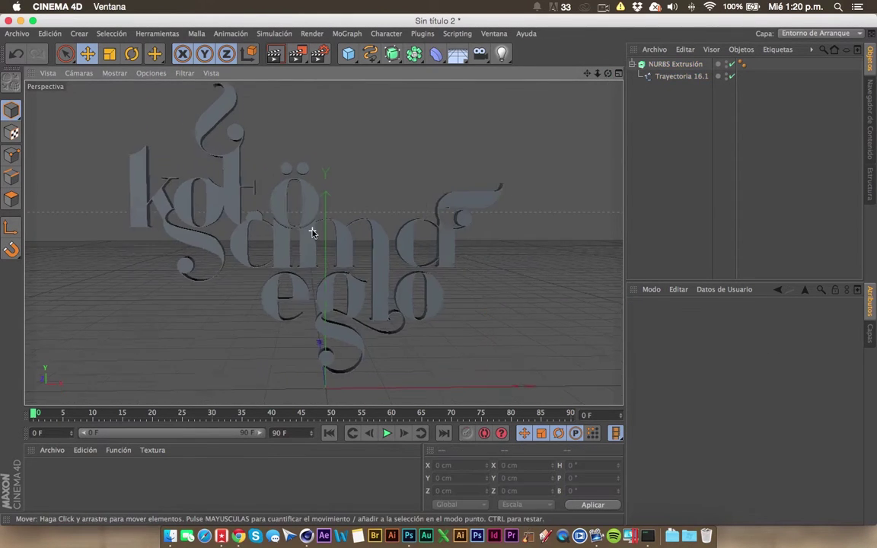
Step: Duplicate the NURBS Extrusión and give the copy 2 cm Tapa con Canto caps on both ends
left_click(633, 65)
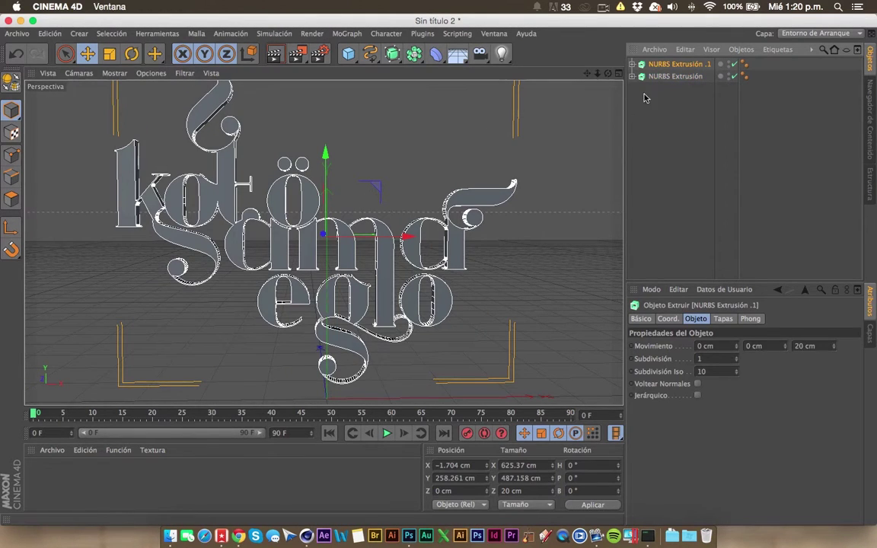
left_click(669, 77)
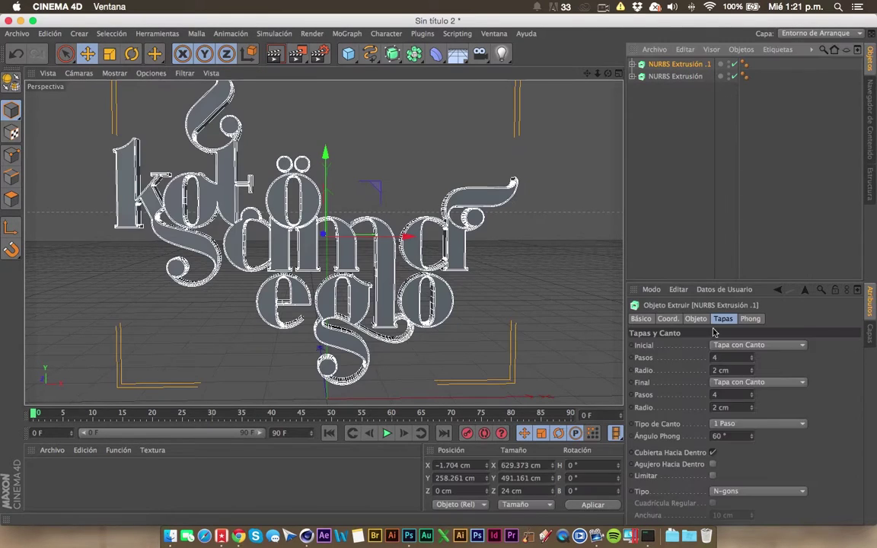
key("F2")
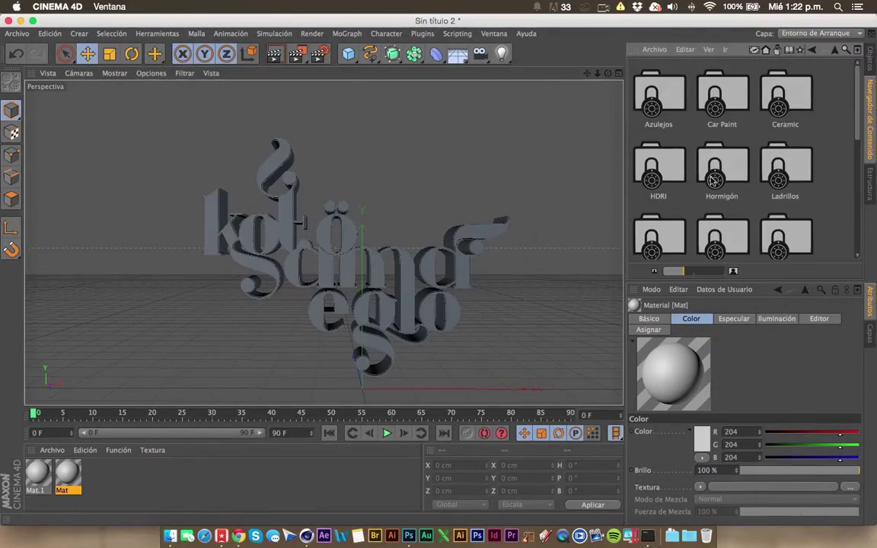
Step: Apply the Metal - Aluminium and Metal - Brass presets to the extrusions, then add a light
scroll(715, 179, "down", 5)
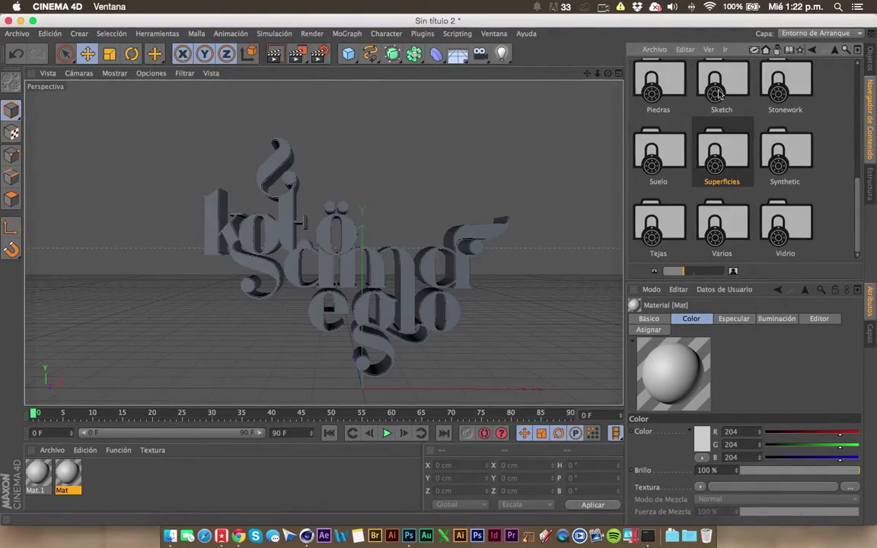
scroll(718, 94, "up", 3)
double_click(784, 88)
mouse_move(721, 90)
left_mouse_down()
mouse_move(445, 218)
mouse_move(455, 193)
left_mouse_up()
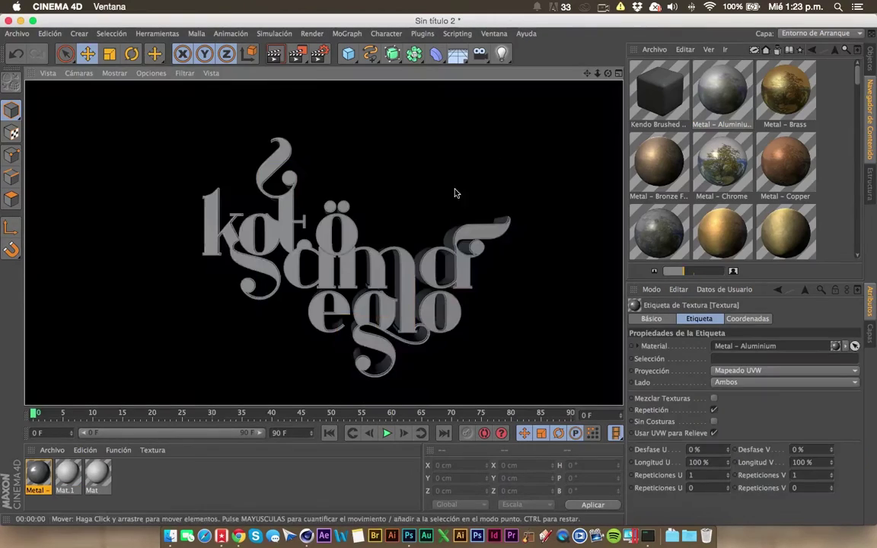
left_click_drag(784, 88, 236, 237)
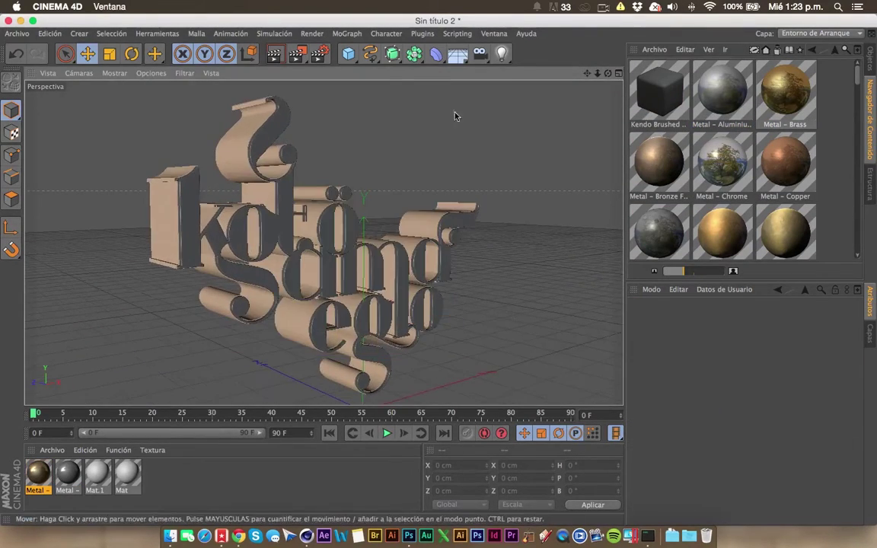
left_click(500, 53)
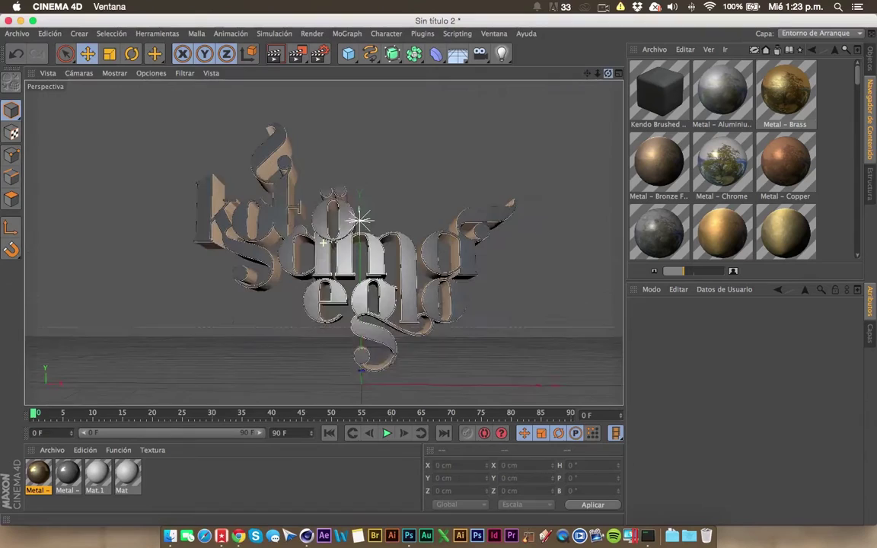
Step: Create a new material with colour RGB 188/195/199
left_click_drag(607, 73, 608, 76)
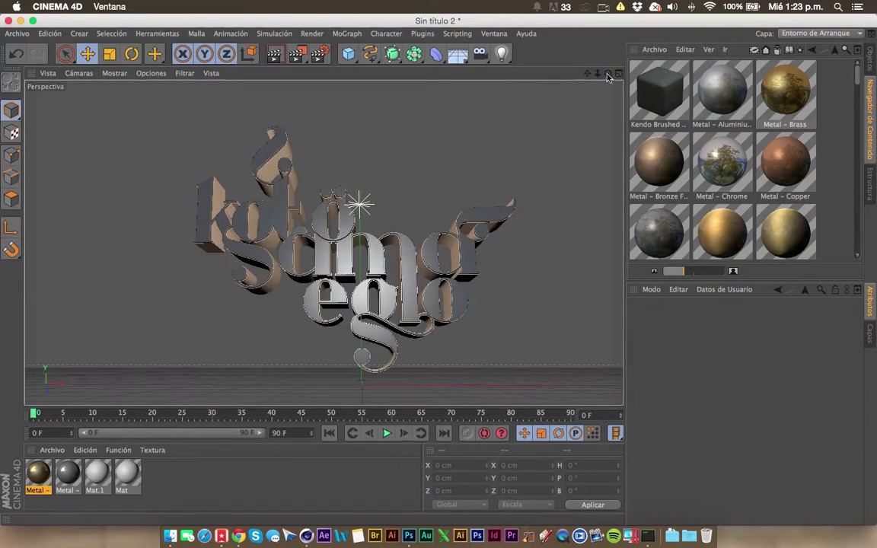
double_click(36, 478)
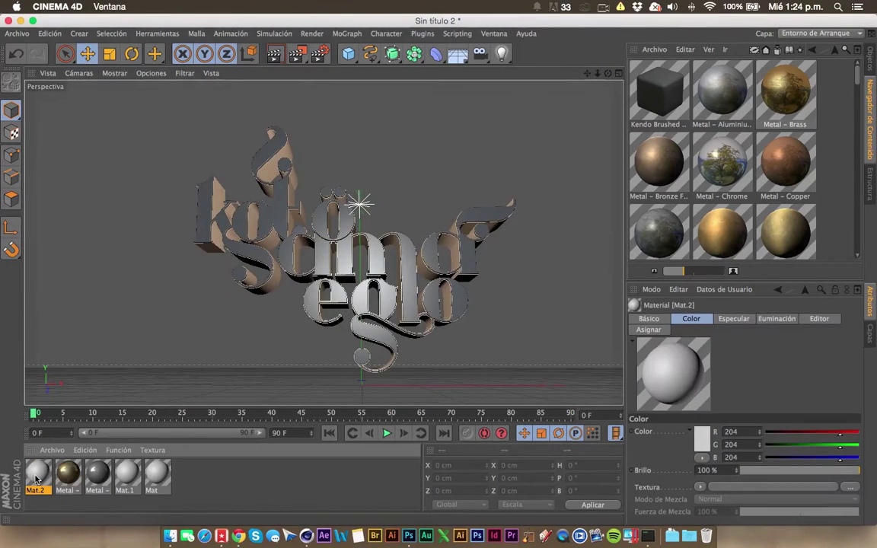
double_click(36, 478)
type("188")
key("Tab")
type("195")
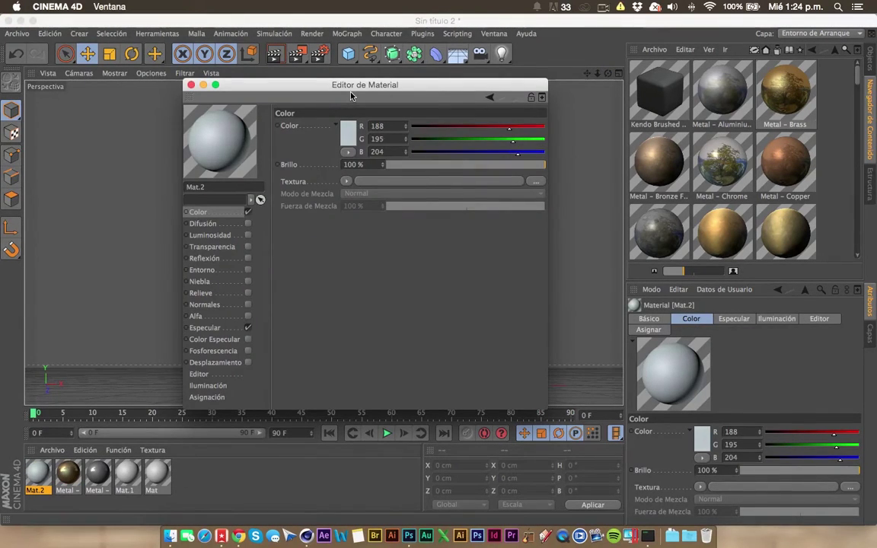
key("Tab")
type("199")
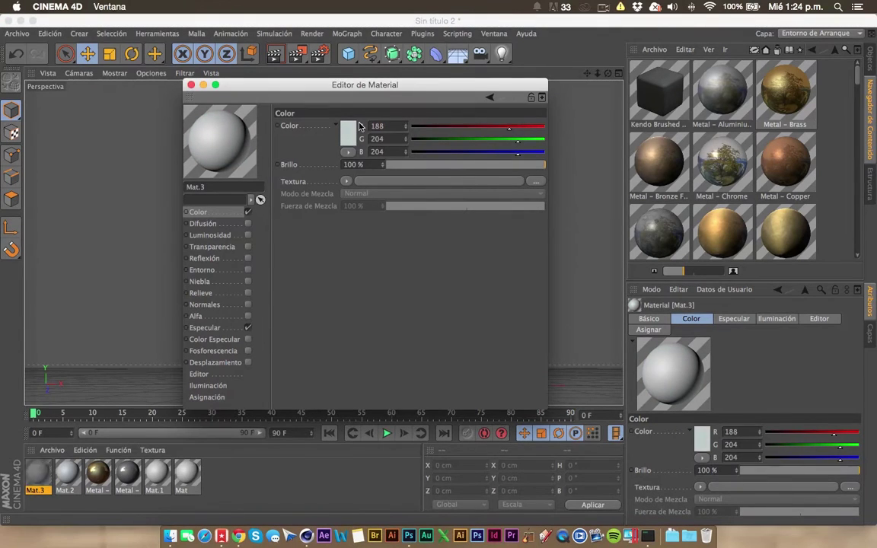
Step: Enable Reflexión with a Fresnel texture and bring up the Fosforescencia glow settings
left_click(247, 258)
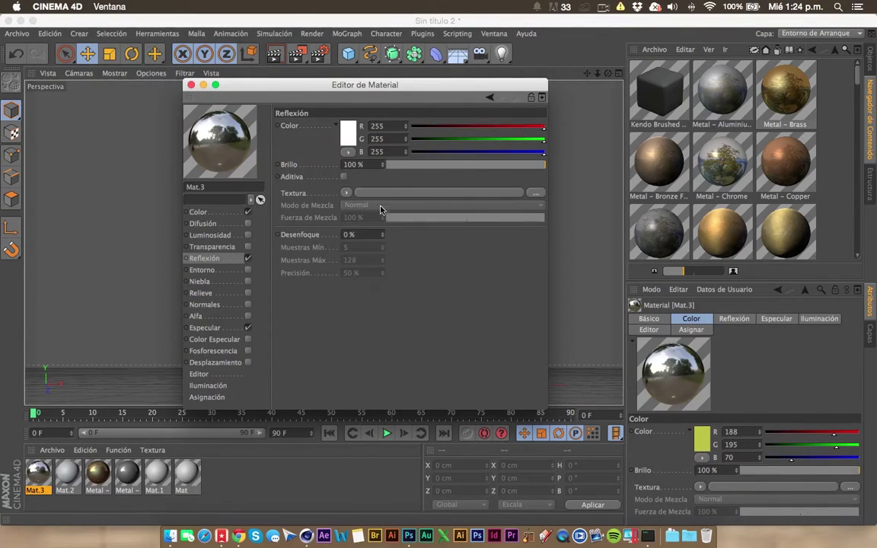
left_click(347, 191)
left_click(357, 329)
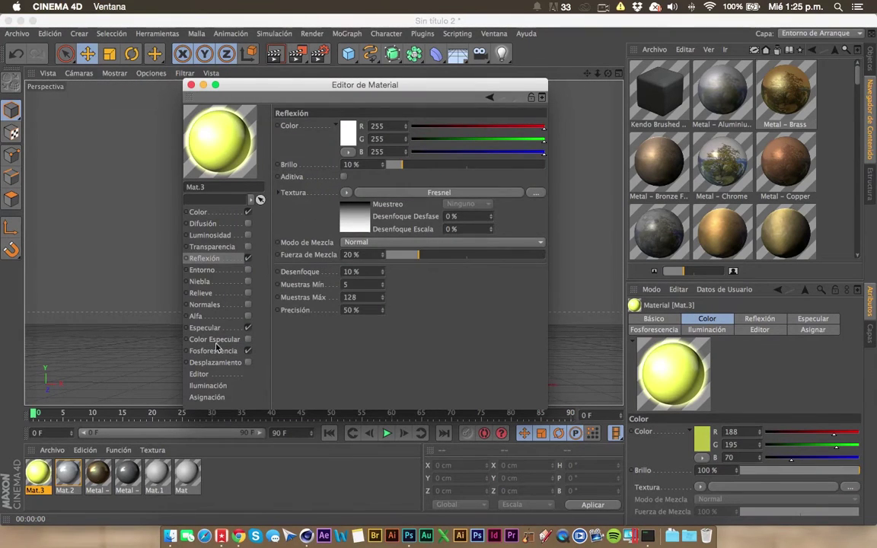
left_click(216, 349)
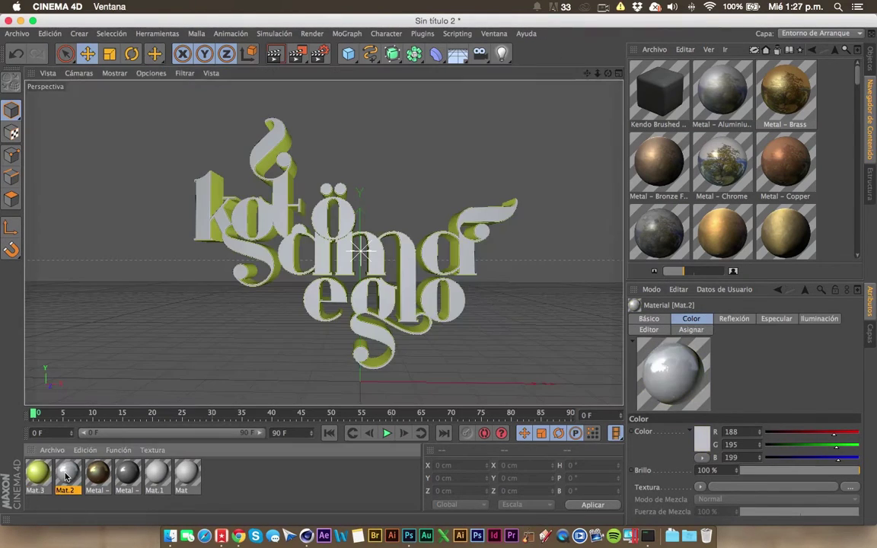
Step: Adjust the grey material's diffusion, luminance and bump channels
double_click(66, 475)
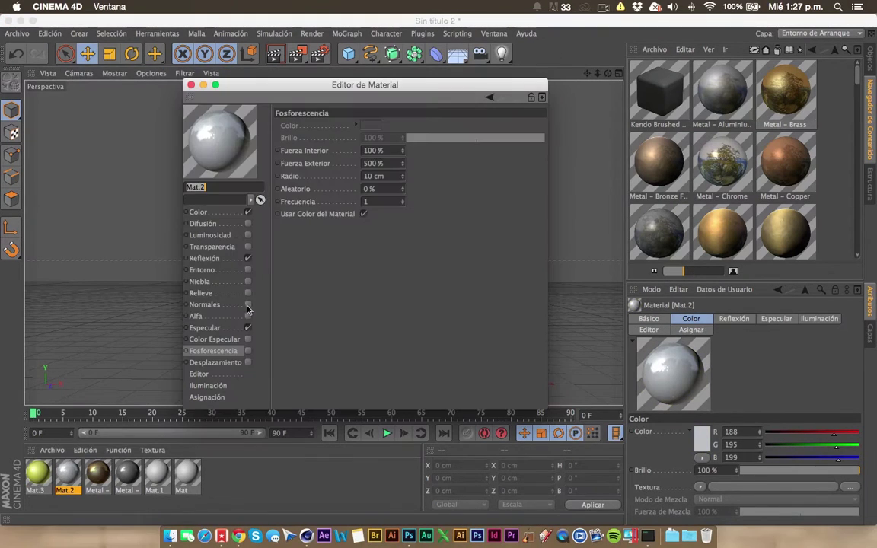
left_click(248, 223)
left_click(248, 235)
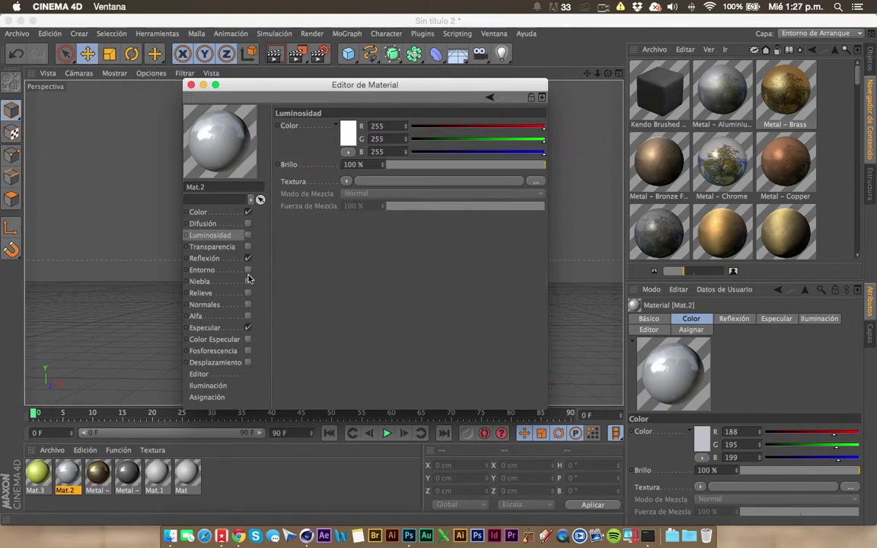
left_click(248, 293)
Step: Add a floor, plus Fosforescencia, Oclusión Ambiental and Iluminación Global render effects
left_click(457, 54)
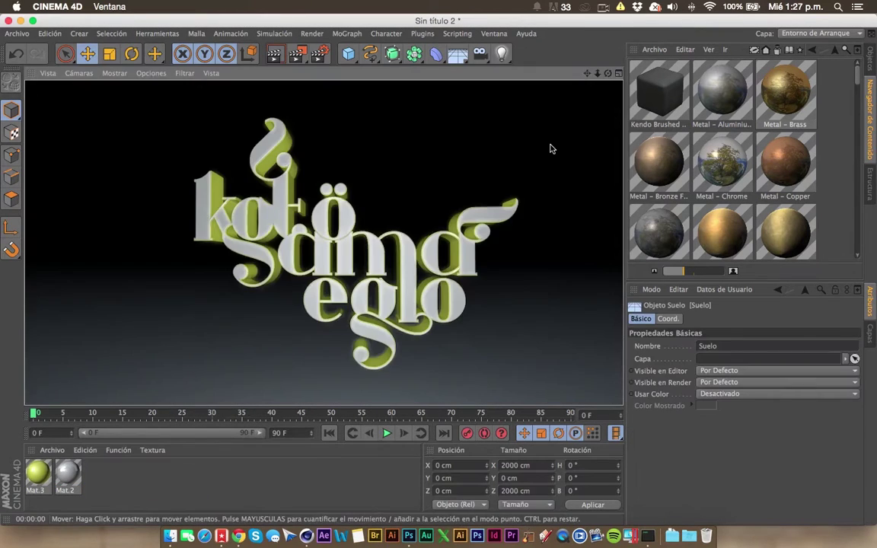
left_click(319, 54)
left_click(91, 239)
left_click(149, 388)
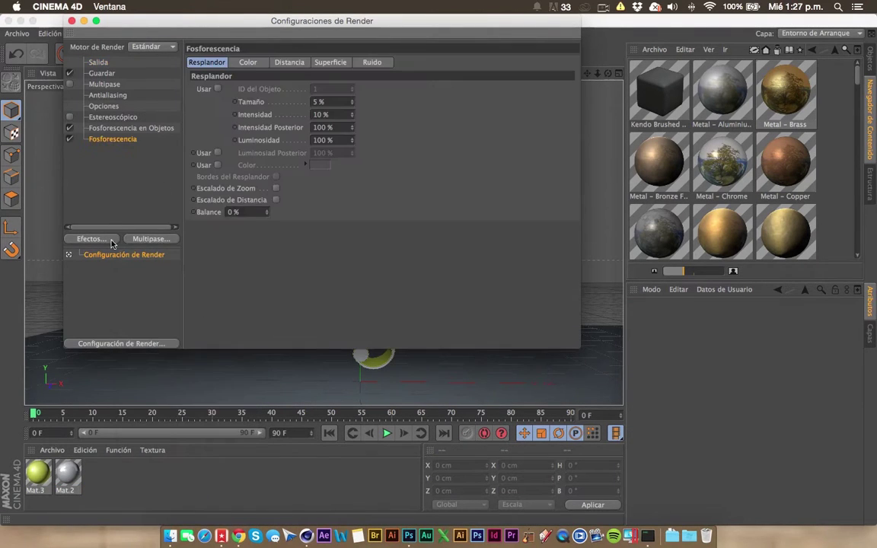
left_click(91, 238)
left_click(157, 452)
left_click(91, 238)
left_click(161, 414)
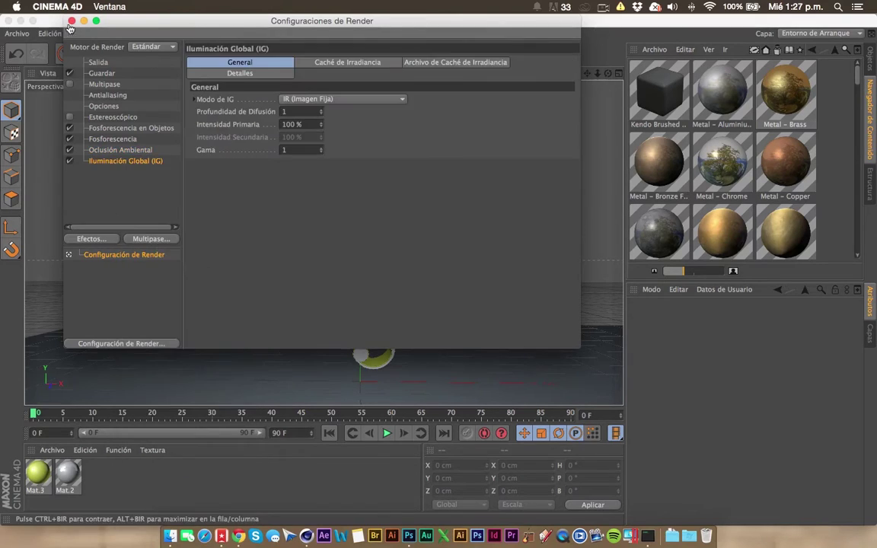
left_click(71, 21)
Step: Render viewport previews and review the glow effect settings
key("ctrl+r")
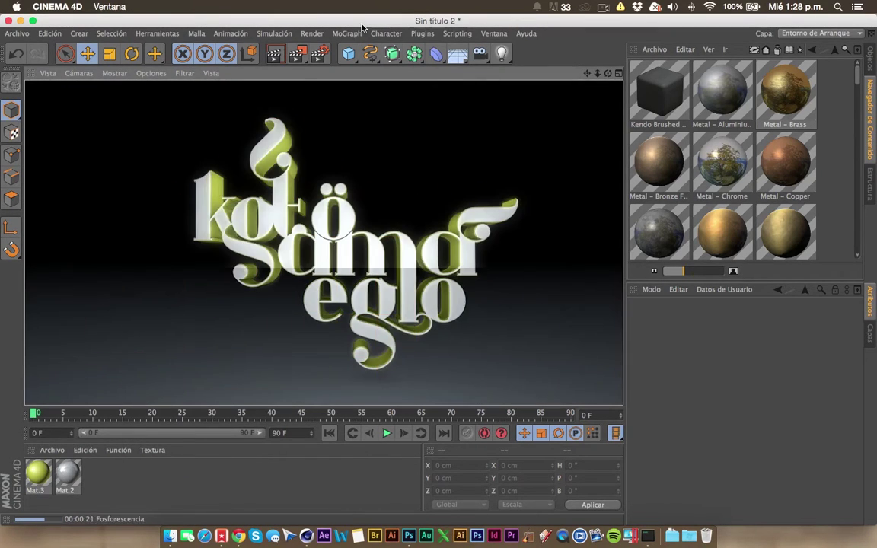
key("ctrl+r")
key("ctrl+b")
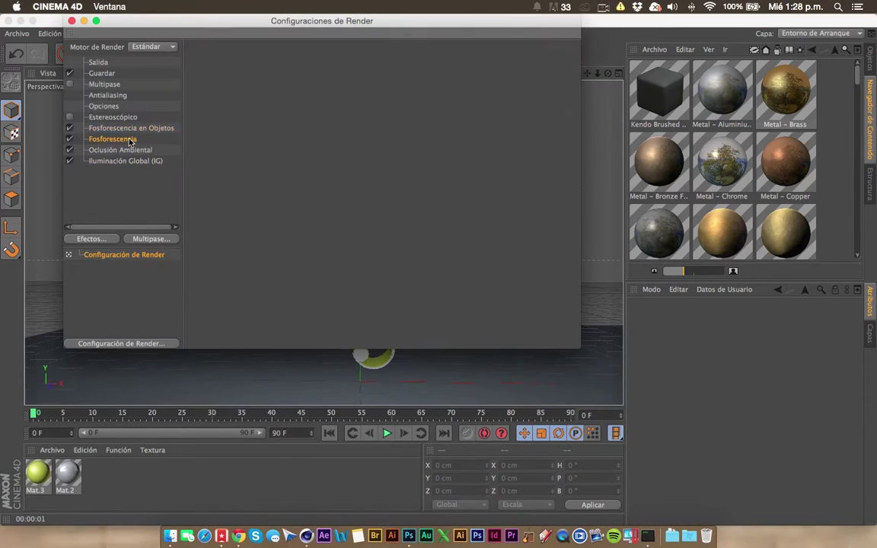
left_click(131, 139)
key("ctrl+r")
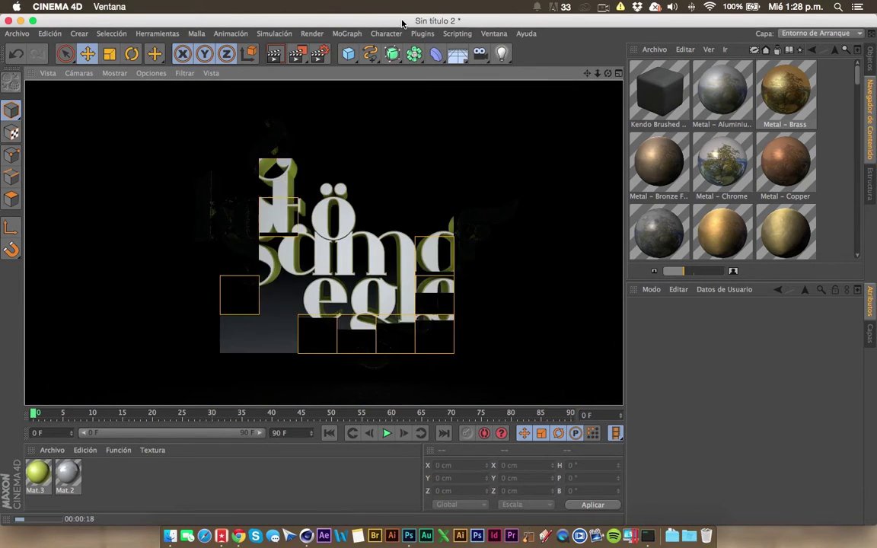
left_click(450, 161)
Step: Select the light and render another viewport preview of the lit lettering
left_click(870, 58)
left_click(654, 64)
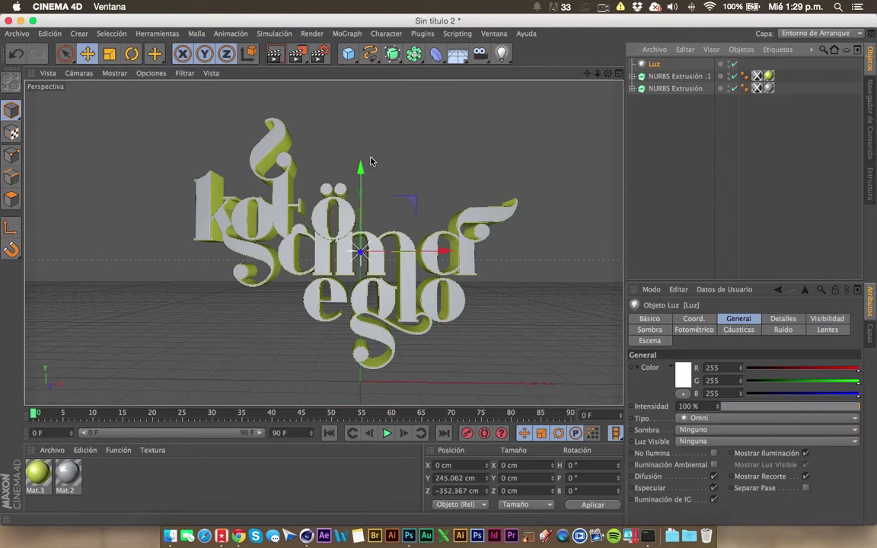
key("ctrl+r")
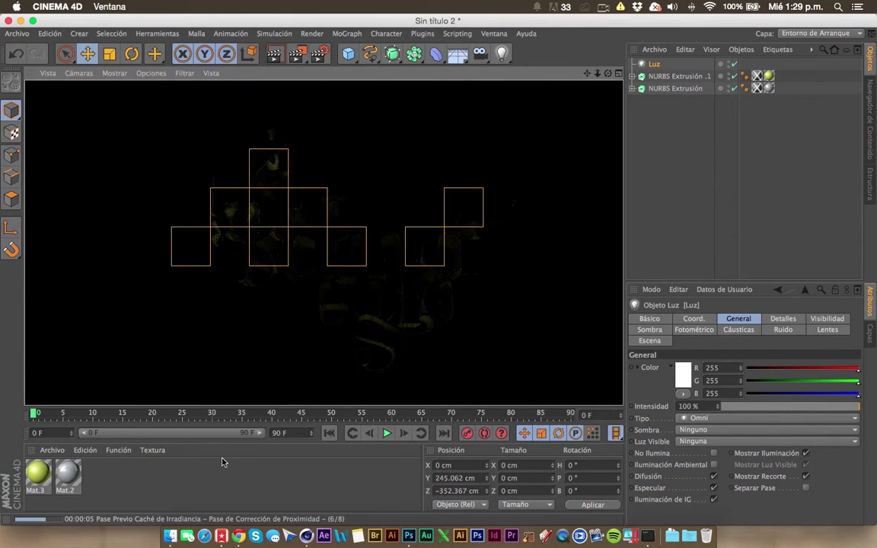
left_click(433, 167)
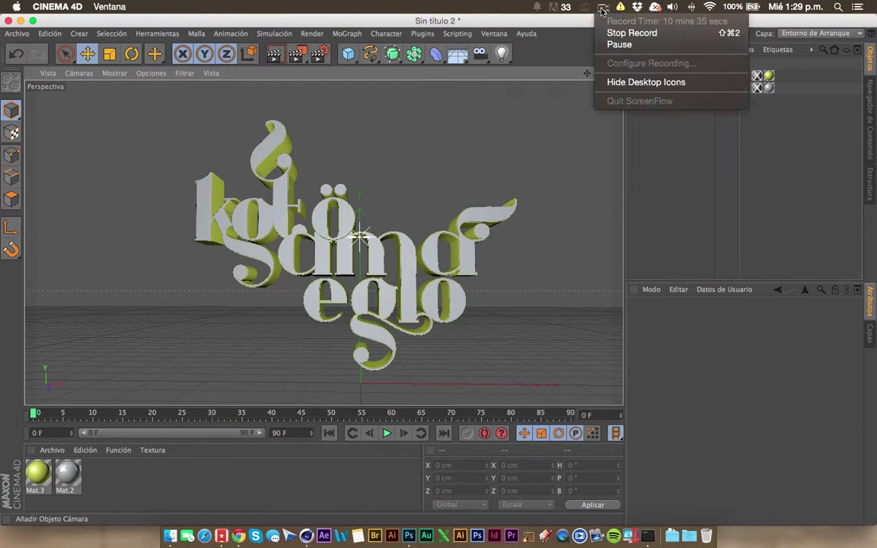
key("ctrl+b")
Step: Set the render output to 1280×720 with PNG as the save format
left_click(525, 125)
left_click(470, 251)
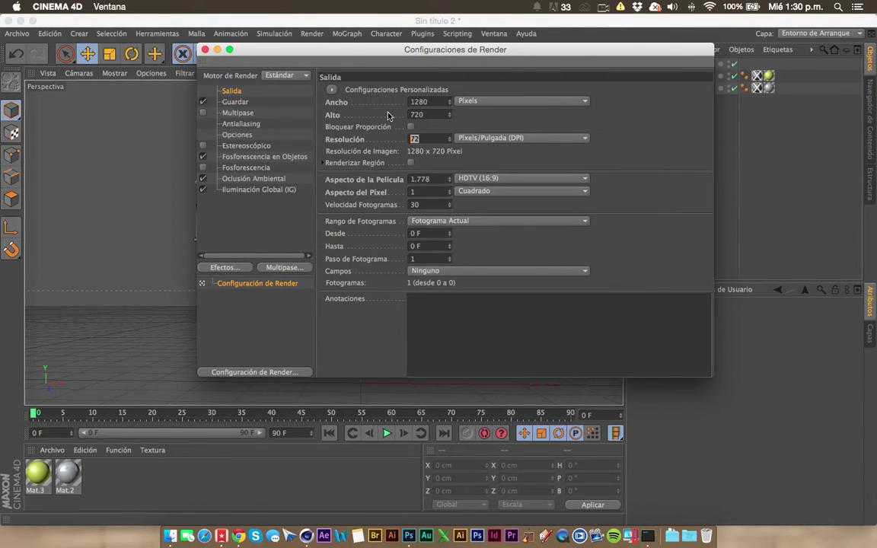
left_click(235, 101)
left_click(238, 113)
left_click(241, 124)
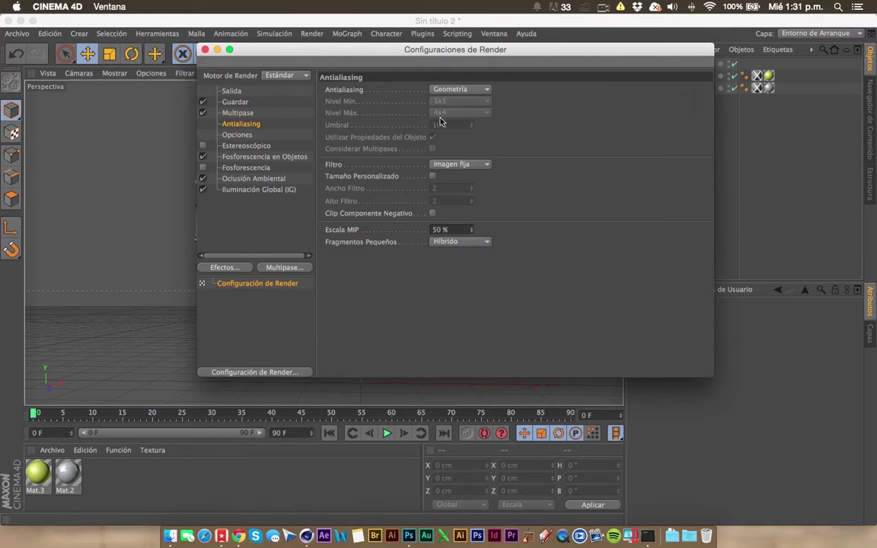
left_click(204, 49)
Step: Save the render as 'Koto sama ego' and render it to the Picture Viewer
key("ctrl+b")
left_click(238, 102)
left_click(597, 111)
type("Koto sama ego")
left_click(623, 421)
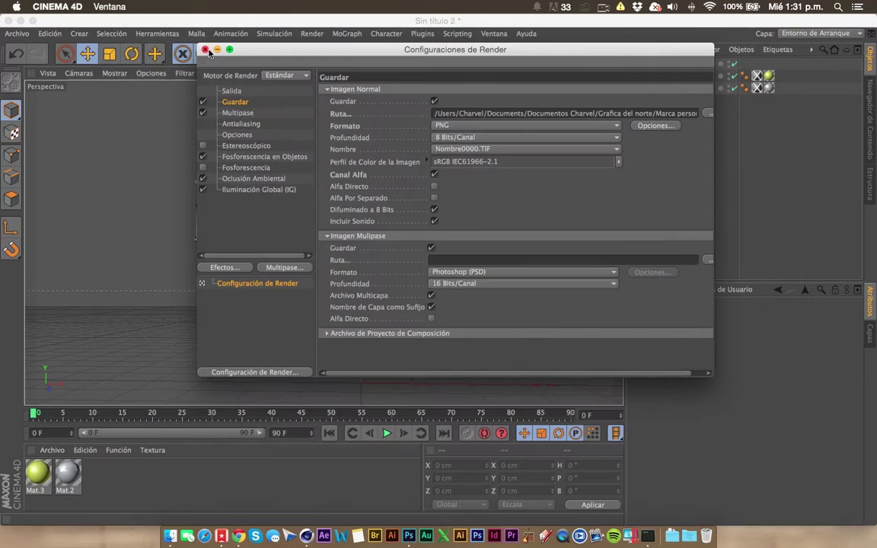
key("shift+r")
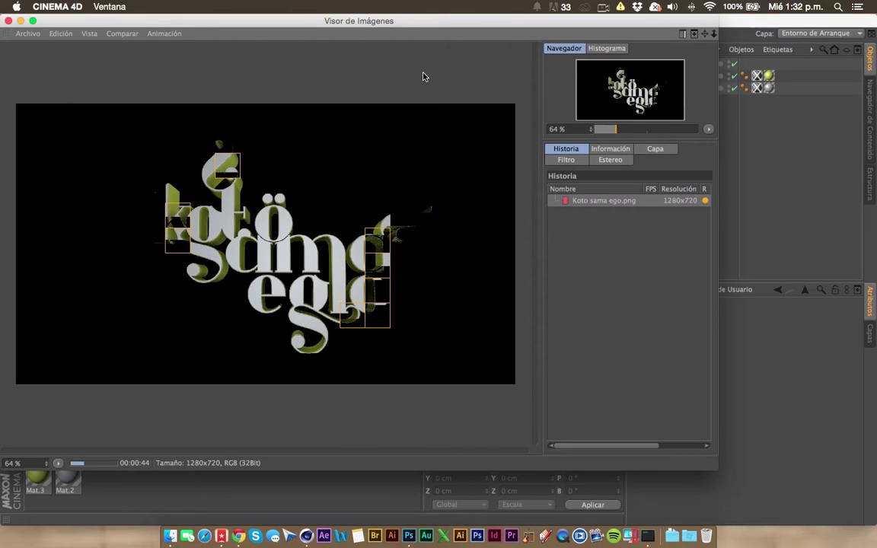
Step: Open Koto sama ego.png in Photoshop, drag it into the teal document and enlarge it
key("super+Tab")
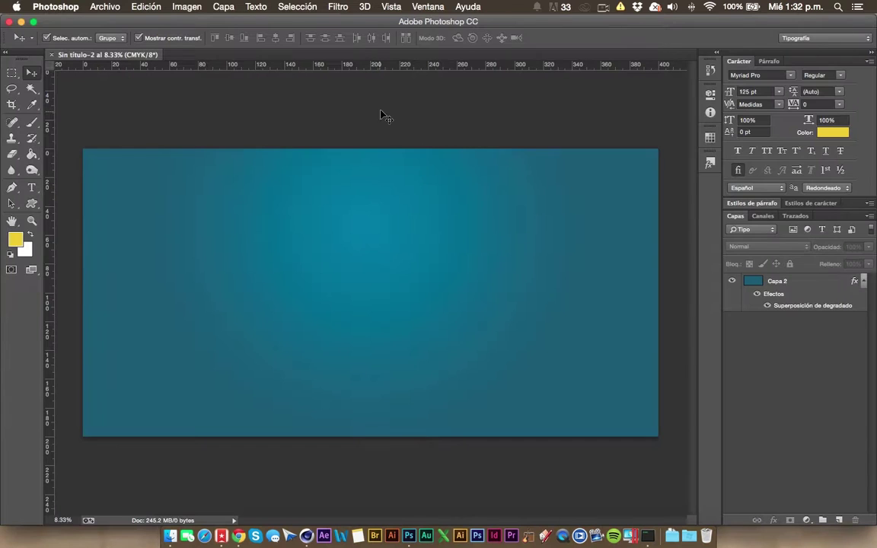
key("super+o")
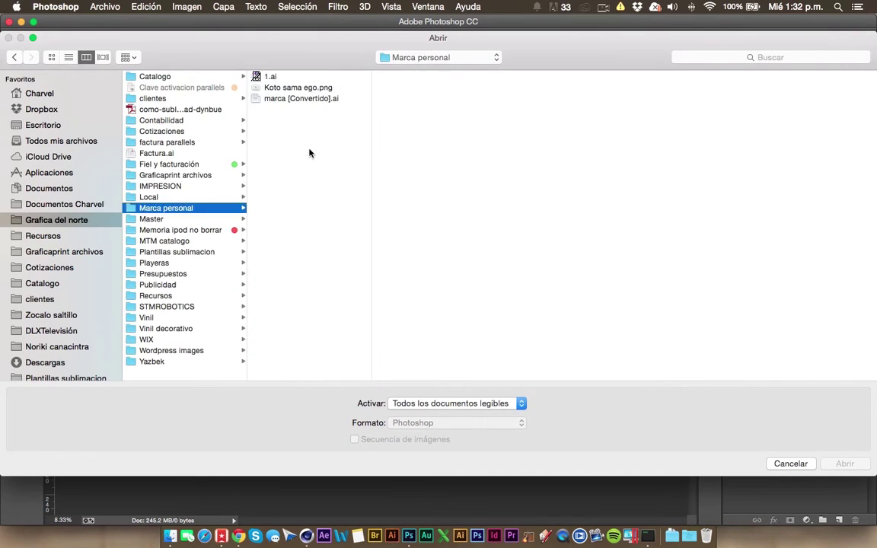
double_click(298, 87)
left_click(551, 319)
left_click_drag(395, 228, 638, 258)
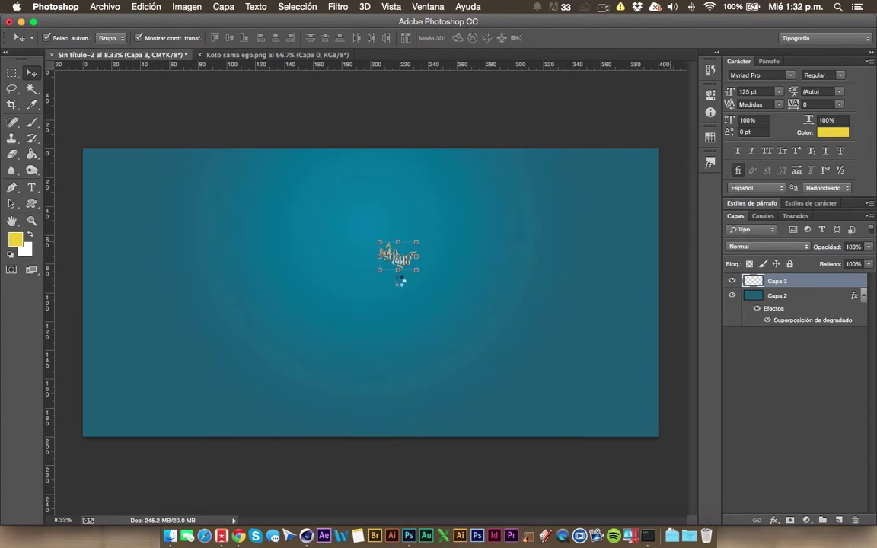
left_click_drag(423, 239, 423, 110, "shift")
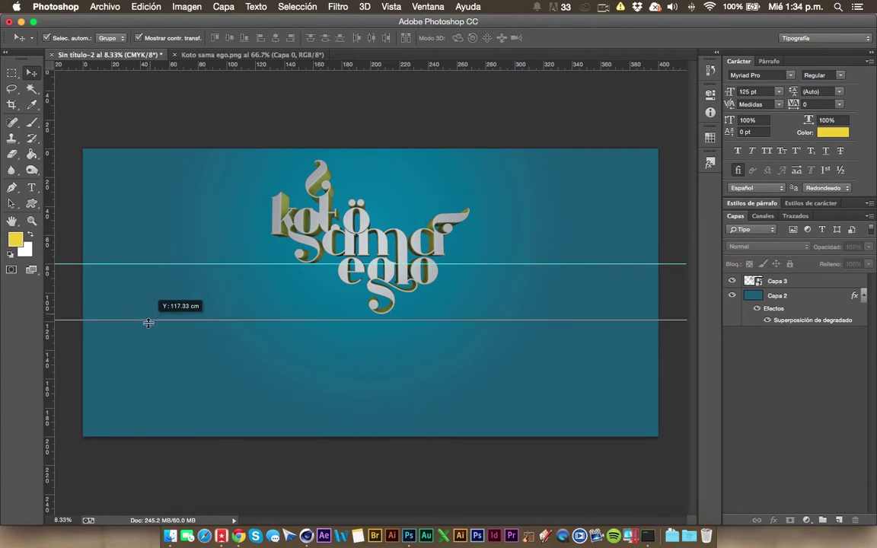
Step: Add a temporary yellow rectangle layer, centre it on the canvas, then delete it
key("ctrl+alt+shift+n")
key("alt+BackSpace")
key("ctrl+t")
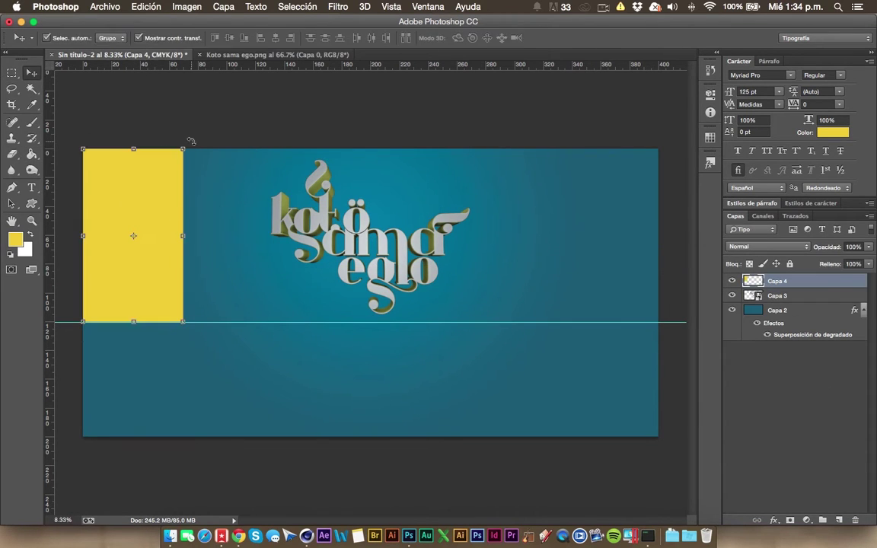
left_click_drag(206, 318, 393, 432)
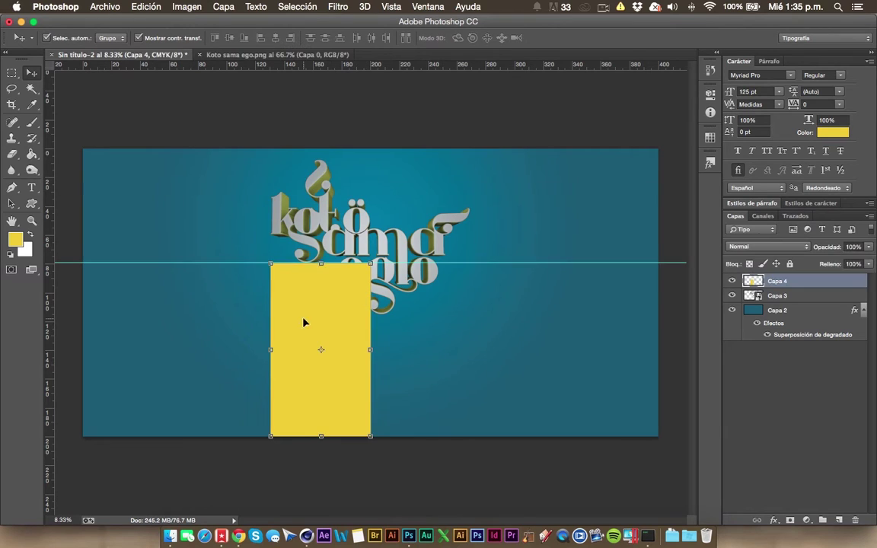
key("Delete")
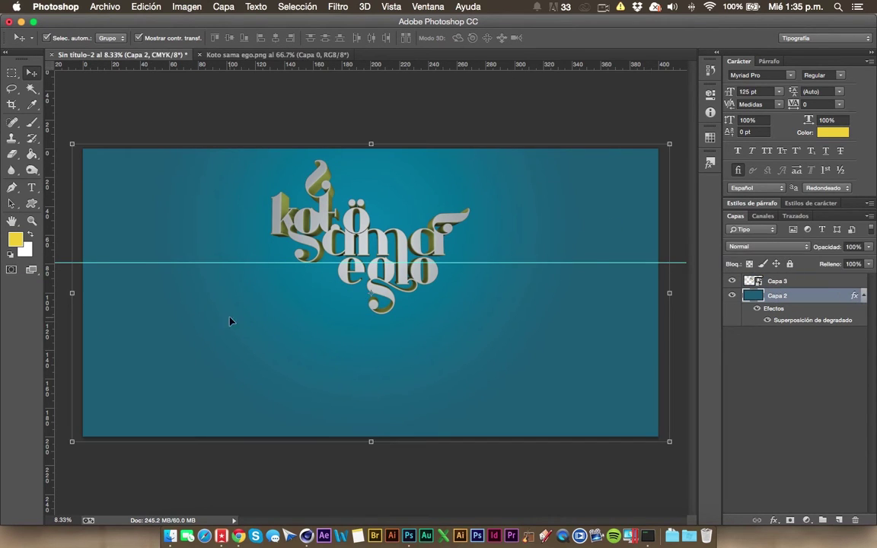
Step: Align the logo to a centre guide and recolour its smart object to hue -111
left_click_drag(49, 241, 371, 228)
left_click_drag(443, 225, 445, 221)
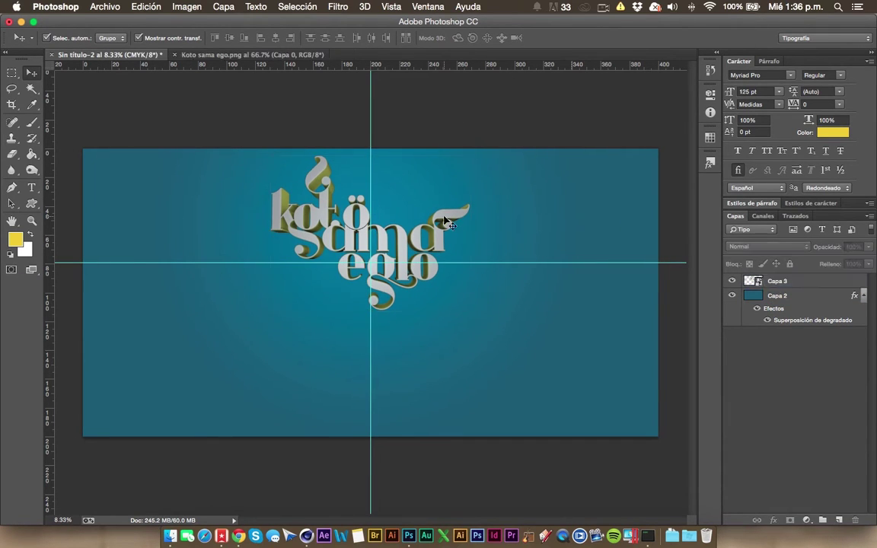
double_click(753, 281)
key("Return")
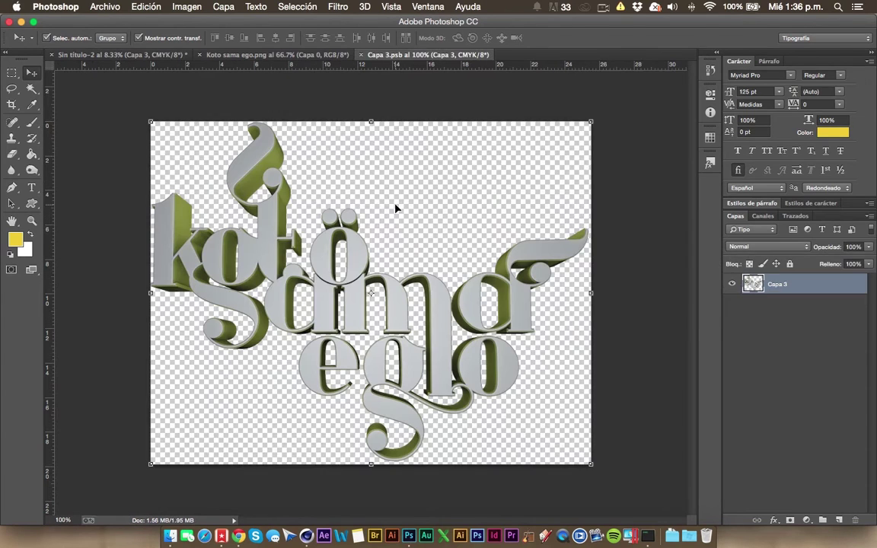
key("ctrl+u")
left_click_drag(655, 170, 636, 171)
left_click(818, 109)
key("ctrl+s")
key("ctrl+Tab")
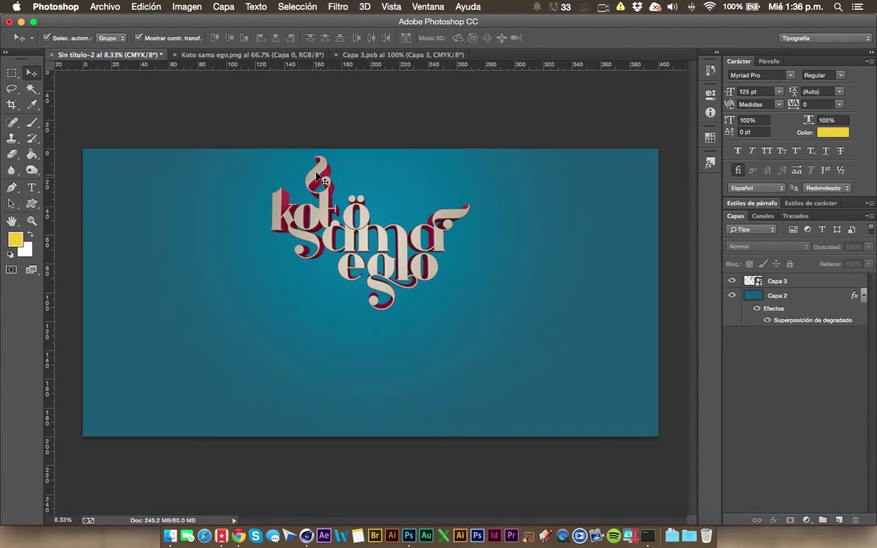
Step: Preview the images in the Recursos Flares folder and open Flare (1).png
key("ctrl+o")
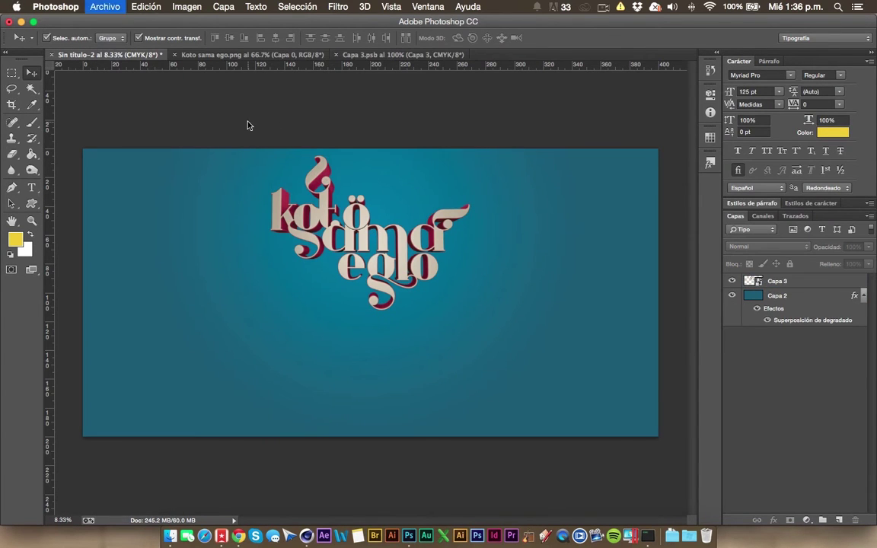
left_click(201, 76)
left_click(274, 87)
left_click(426, 89)
key("space")
key("Down")
key("Down")
key("Down")
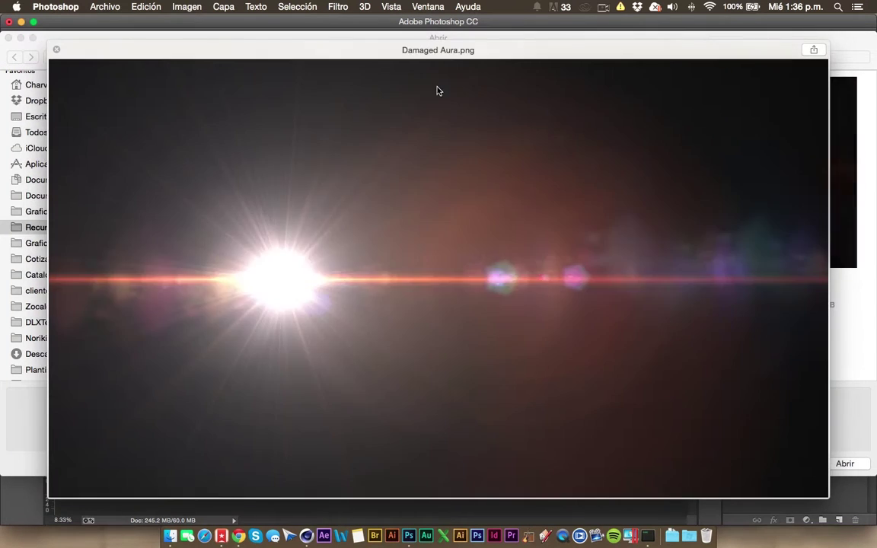
key("Down")
key("Down")
key("space")
key("Return")
Step: Open Flare (10).png and Flares (5).png as well
key("Return")
key("ctrl+o")
key("Down")
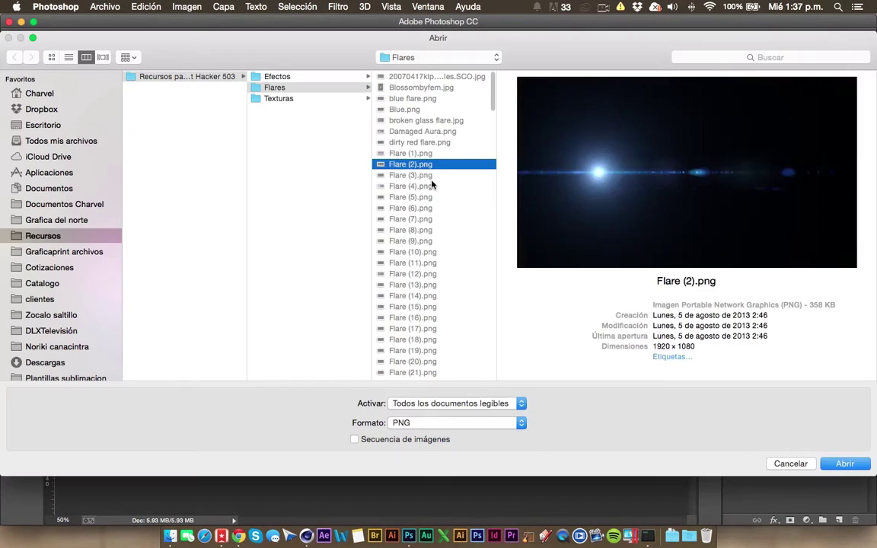
key("Down")
key("Down")
key("Down")
key("Down")
key("Down")
key("Return")
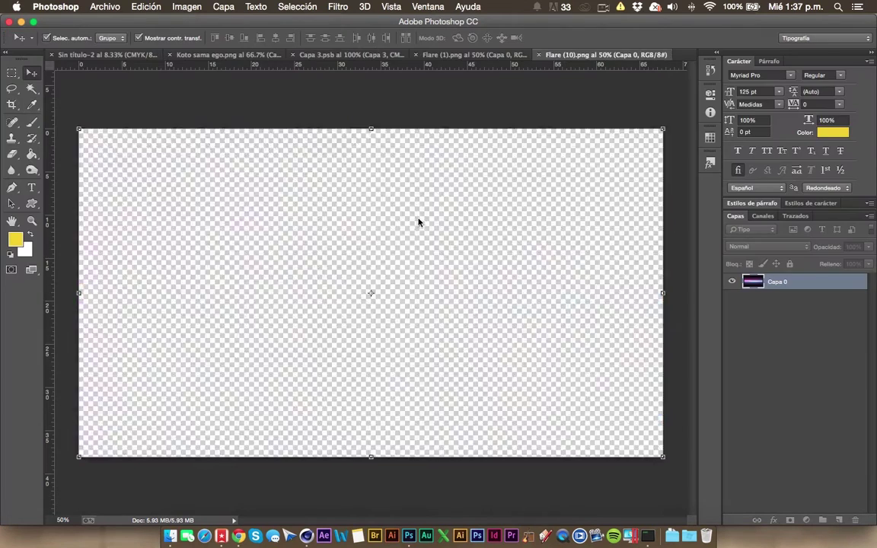
key("ctrl+o")
key("Down")
key("Down")
key("Down")
key("Down")
key("Down")
key("Down")
key("Down")
key("Down")
key("Down")
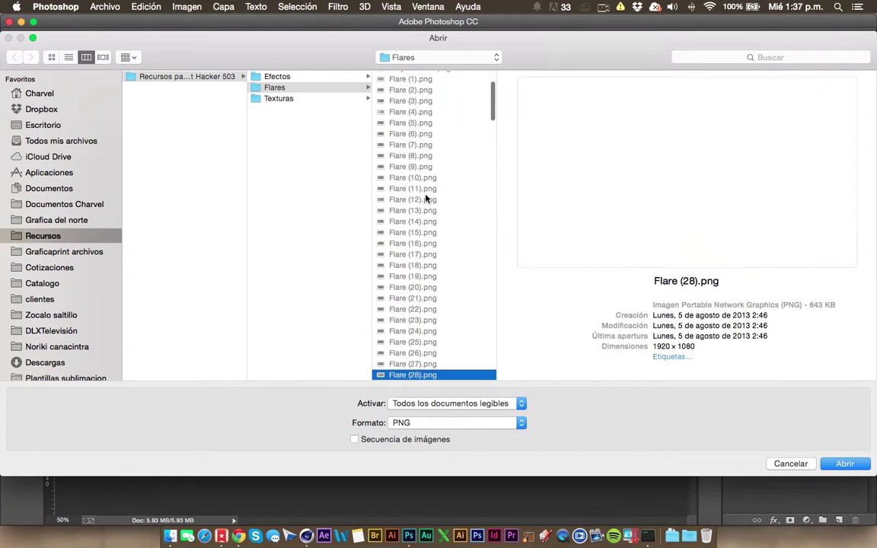
key("Down")
key("Down")
key("Down")
key("Down")
key("Down")
key("Down")
key("Down")
key("Down")
key("Down")
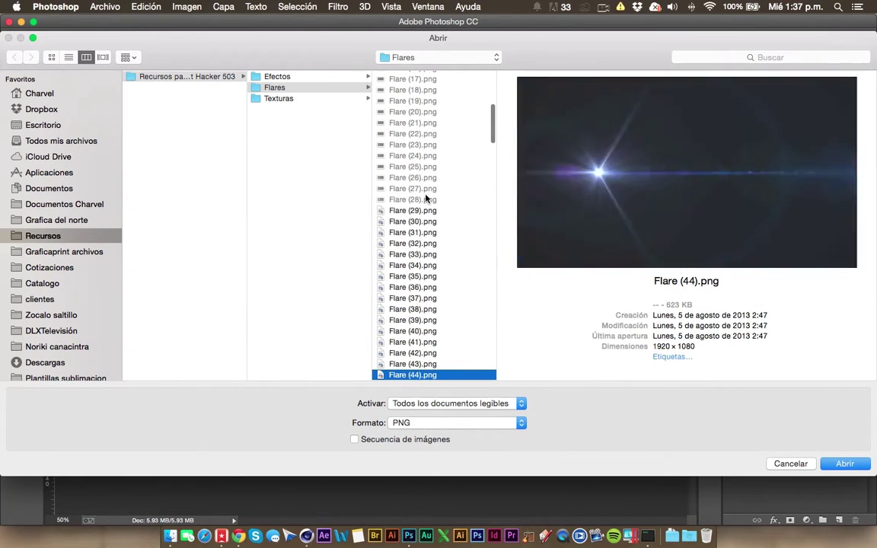
key("Down")
key("Down")
key("Down")
key("Down")
key("Down")
key("Down")
key("Down")
key("Down")
key("Down")
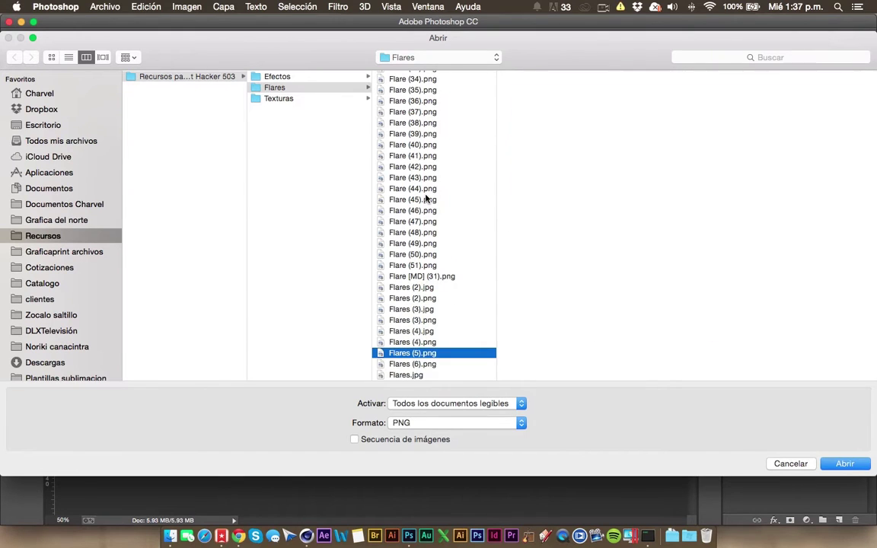
key("Return")
Step: Bring Flare (1) into the banner in Trama blend mode, scaled to about 92%
left_click(362, 55)
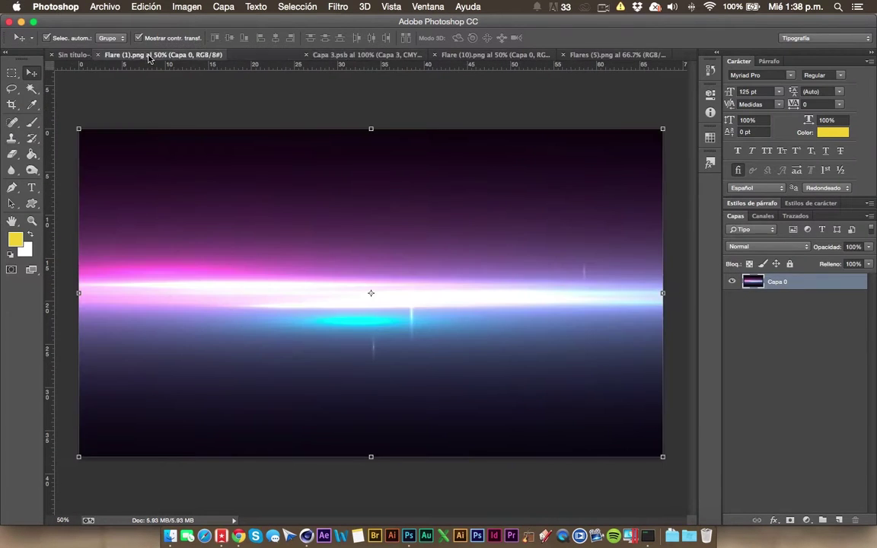
left_click_drag(366, 290, 442, 242)
left_click(767, 247)
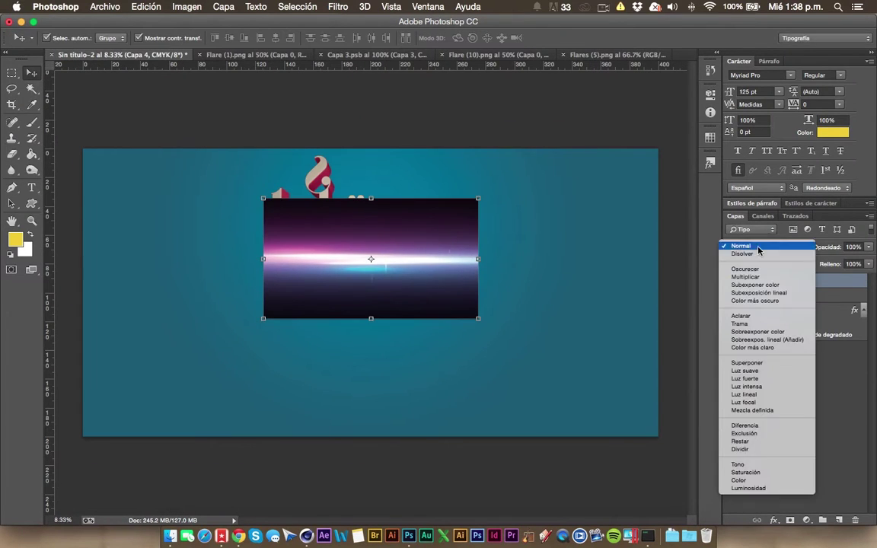
left_click(767, 246)
left_click(768, 247)
left_click(753, 333)
key("ctrl+t")
left_click_drag(478, 199, 466, 189)
Step: Erase the flare's edges and move its layer beneath the lettering
key("Return")
key("e")
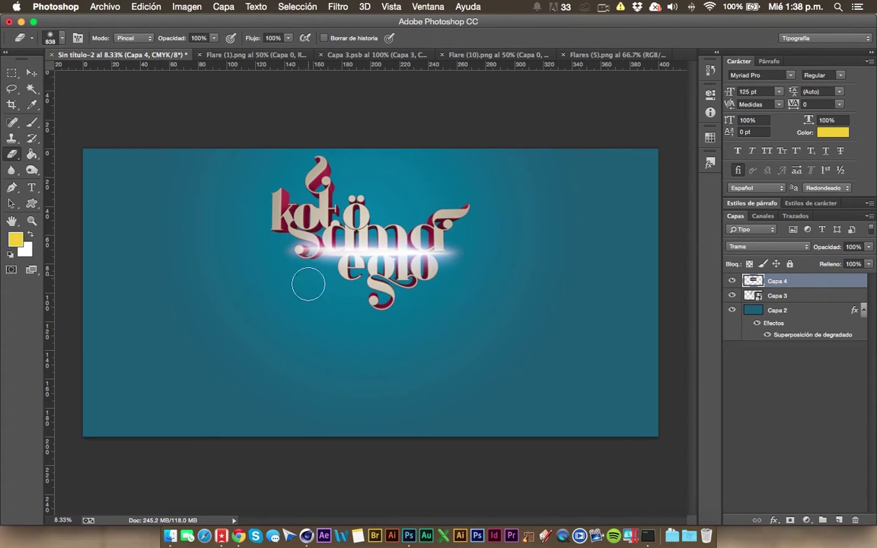
left_click_drag(774, 300, 774, 299)
key("z")
left_click_drag(472, 254, 435, 254)
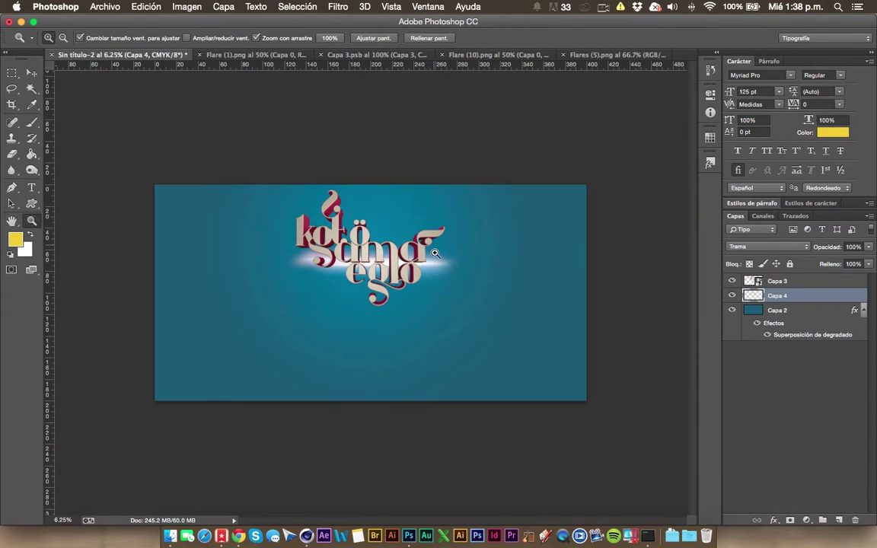
key("v")
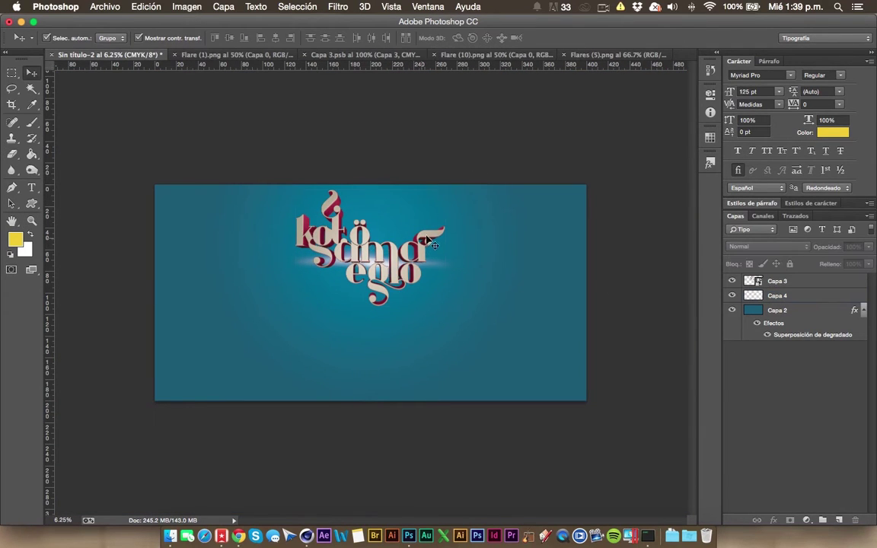
Step: Duplicate the lettering, rotate it 180°, move it below and flip it horizontally
key("ctrl+t")
left_click_drag(523, 288, 257, 318)
key("Return")
mouse_move(428, 226)
left_mouse_down()
mouse_move(428, 312)
mouse_move(295, 334)
left_mouse_up()
key("ctrl+t")
key("Return")
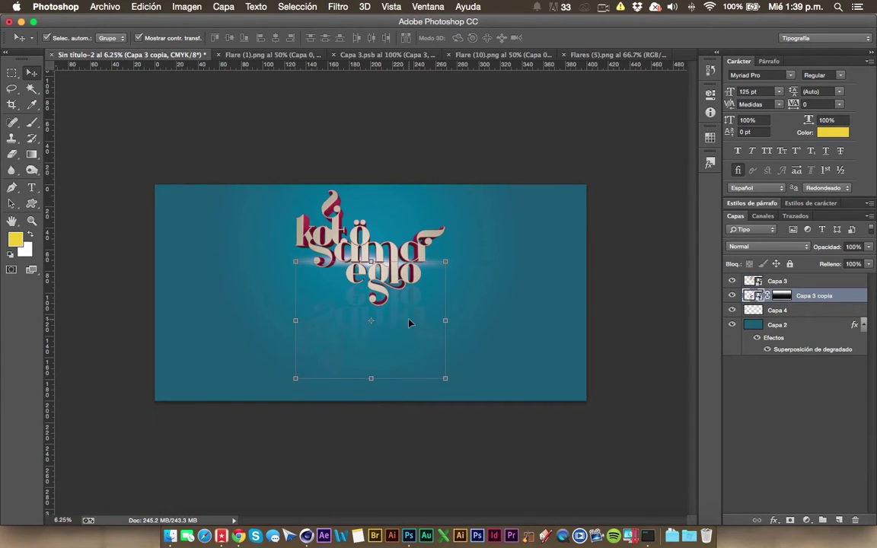
Step: Apply the reflection's perspective stretch and enlarge the red flare
left_click(792, 325)
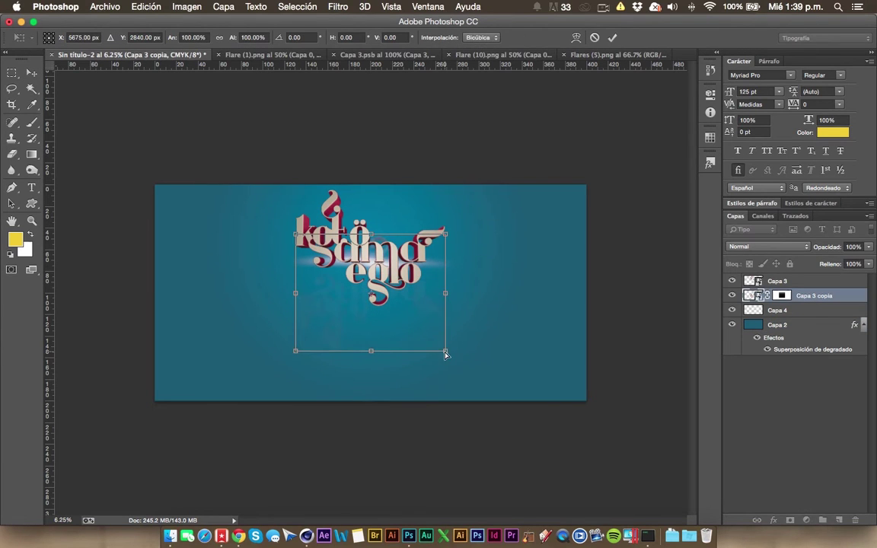
key("Return")
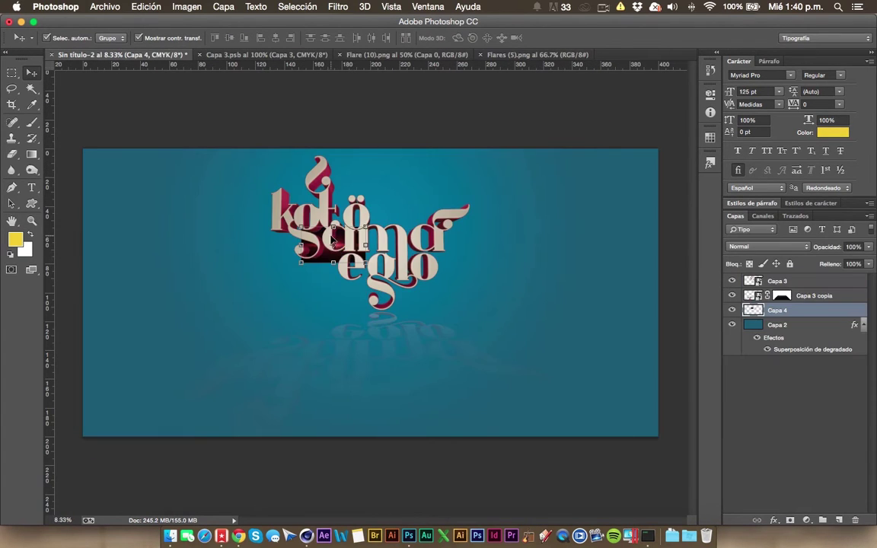
left_click_drag(380, 323, 426, 343)
key("ctrl+plus")
Step: Blend the red flare in Trama mode, erase it into a soft glow, and browse to the Flares folder
left_click(767, 246)
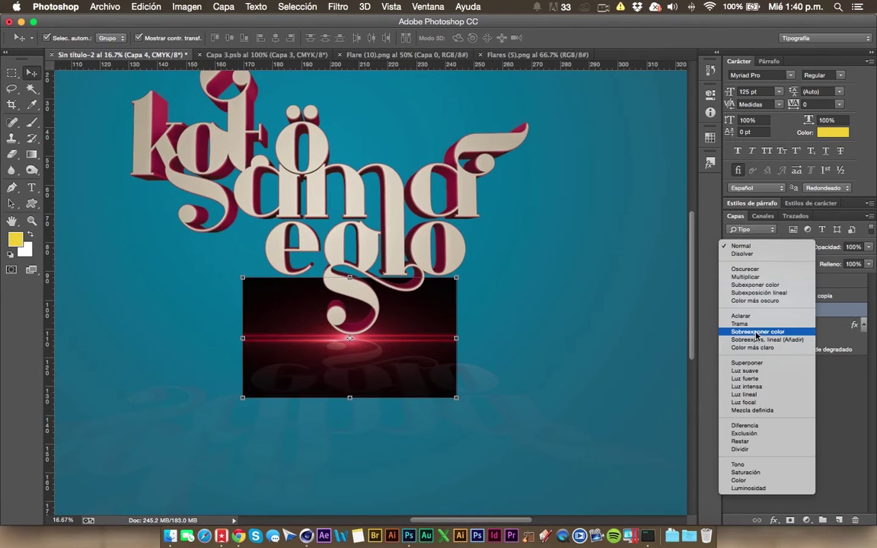
left_click(753, 333)
key("e")
left_click_drag(211, 331, 399, 388)
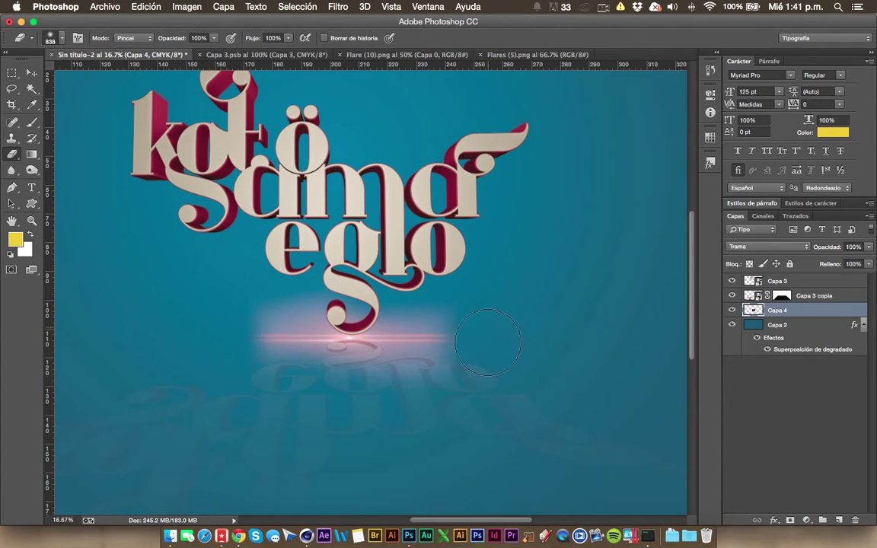
key("ctrl+minus")
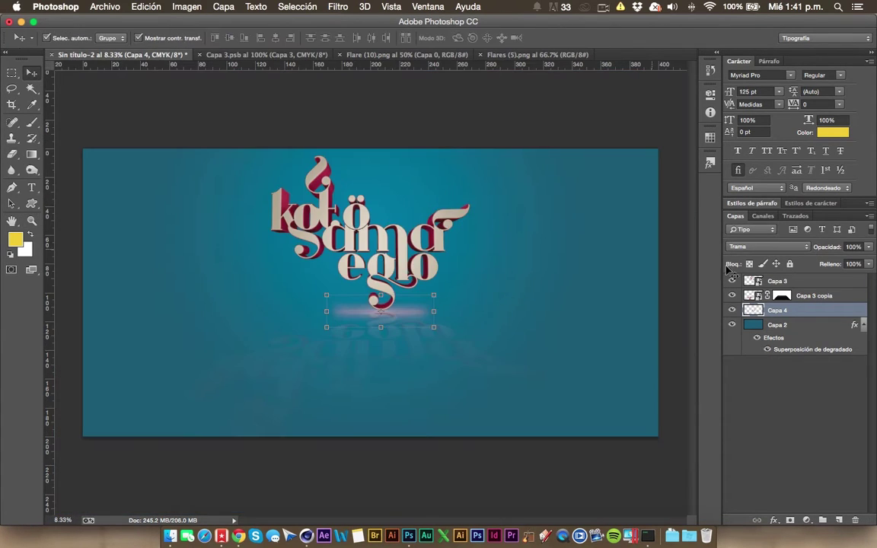
key("ctrl+o")
Step: Open Optical Flares (14).jpg and drag it into the lettering composite
scroll(394, 258, "down", 10)
left_click(411, 289)
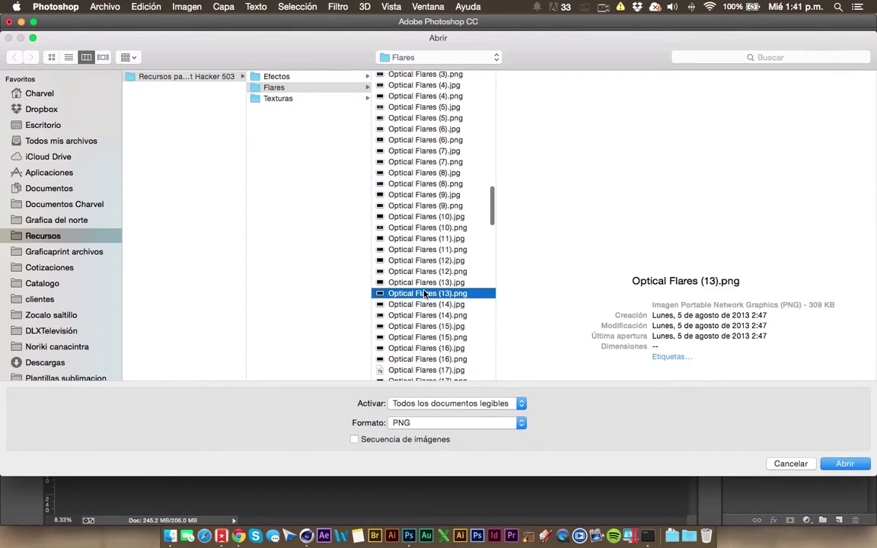
left_click(411, 309)
left_click(411, 304)
double_click(411, 304)
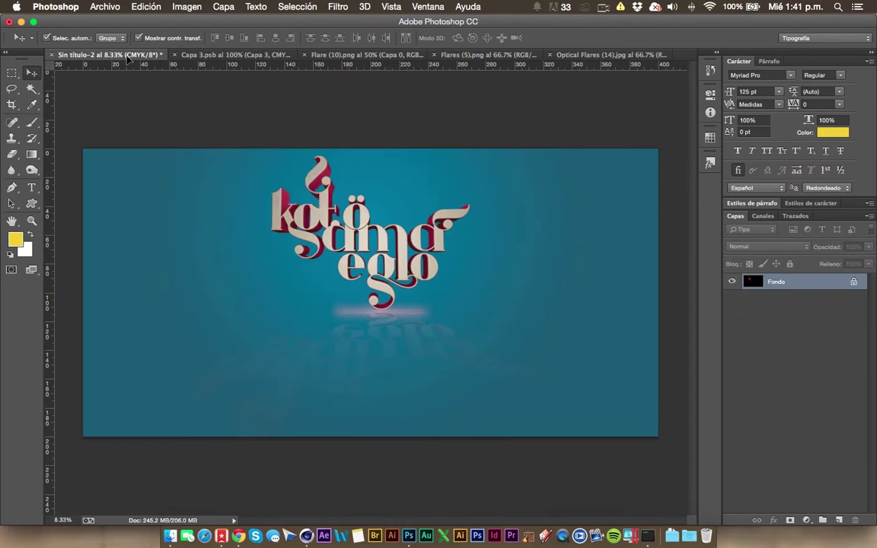
left_click_drag(551, 307, 359, 210)
Step: Blend the first flare in Trama mode and shrink it over the top of the k
key("shift+alt+s")
key("z")
left_click(295, 192)
key("e")
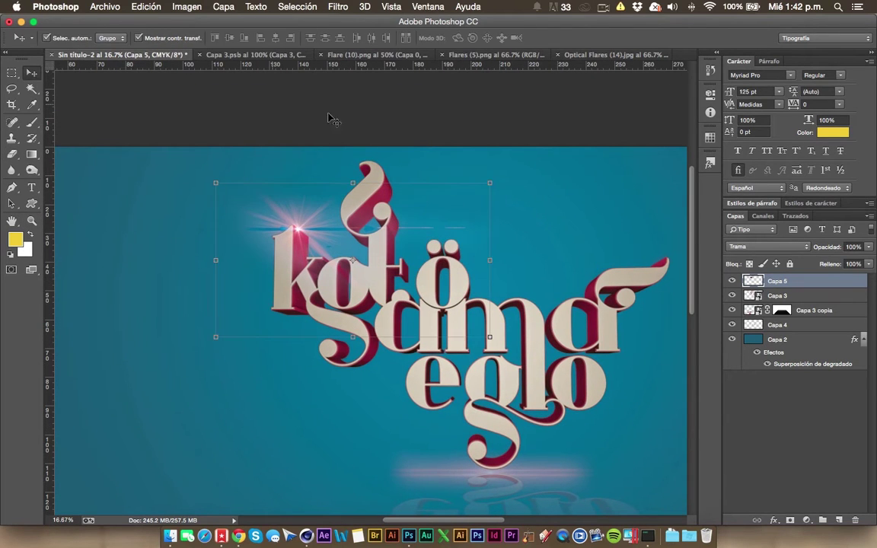
left_click_drag(490, 183, 440, 176)
key("Return")
key("ctrl+minus")
Step: Close the flare documents and open Optical Flares (31).png from the Flares folder
left_click(558, 55)
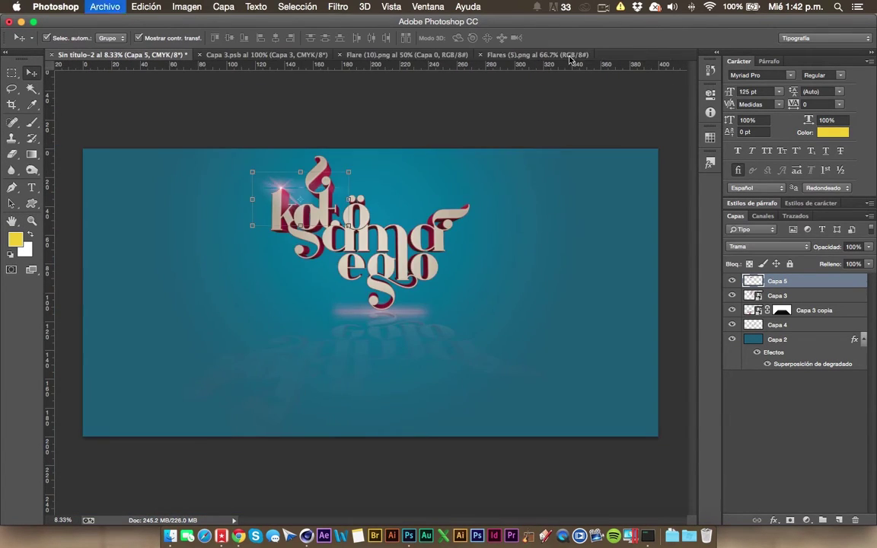
key("ctrl+w")
key("ctrl+w")
left_click(170, 536)
left_click(216, 446)
key("ctrl+o")
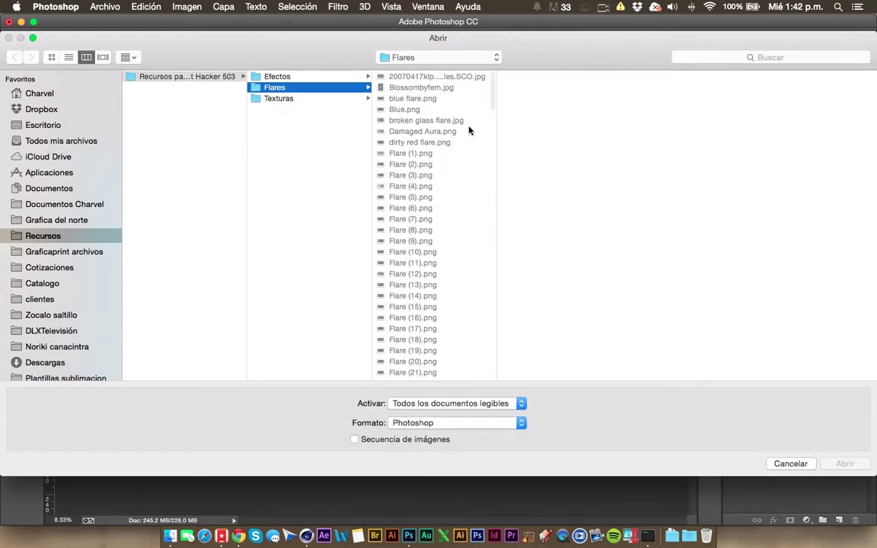
left_click(427, 240)
key("Down")
key("Down")
key("Down")
key("Down")
key("Down")
key("Down")
key("Down")
key("Down")
key("Down")
key("Down")
key("Down")
key("Down")
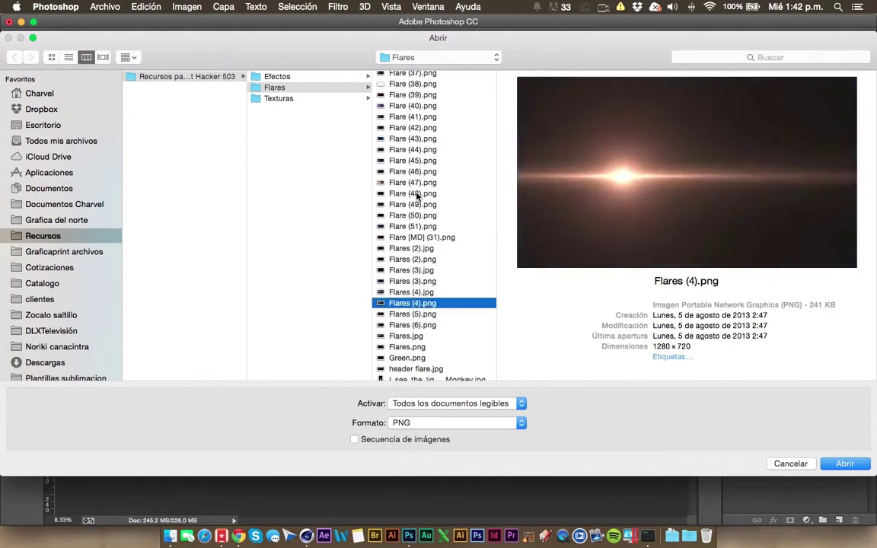
key("Down")
key("Down")
key("Down")
key("Down")
key("Down")
key("Down")
key("Down")
key("Down")
key("Down")
key("Down")
key("Down")
key("Down")
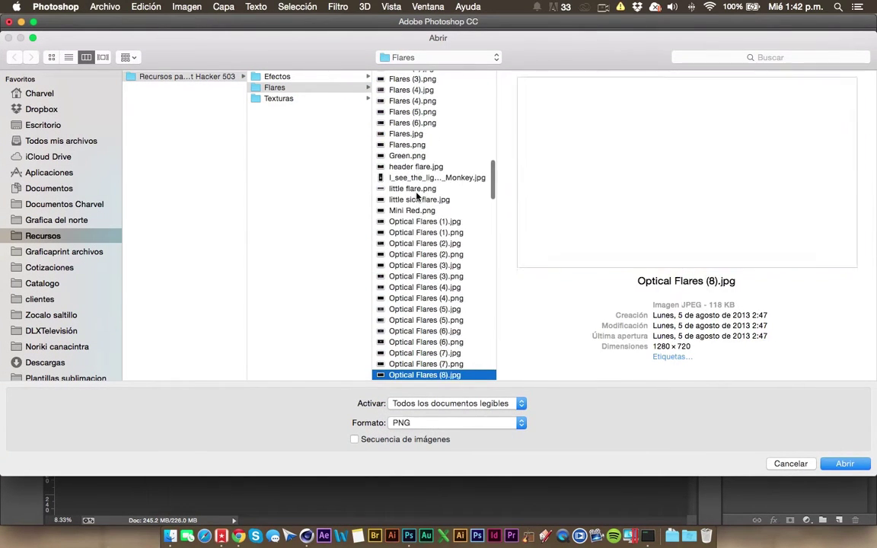
key("Down")
key("Down")
key("Down")
key("Down")
key("Down")
key("Down")
key("Down")
key("Down")
key("Down")
key("Down")
key("Down")
key("Down")
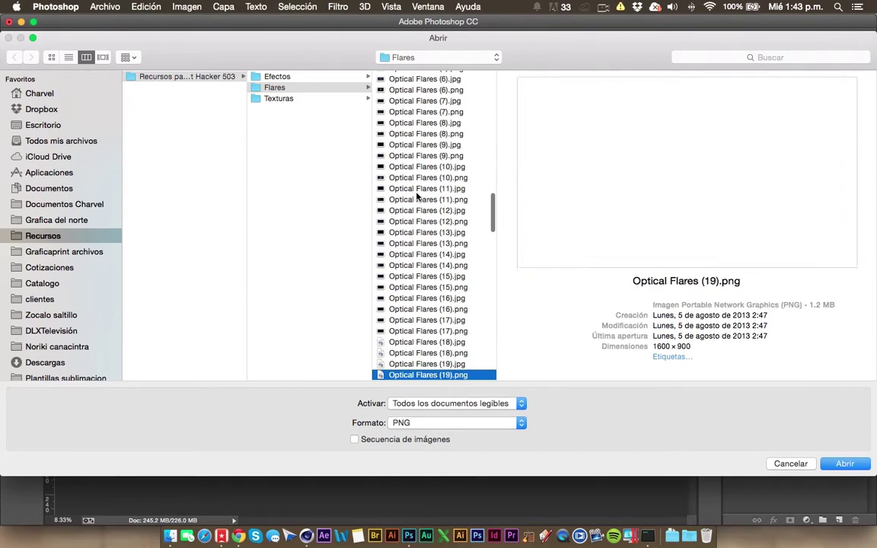
key("Down")
key("Down")
key("Down")
key("Down")
key("Down")
key("Down")
key("Down")
key("Down")
key("Down")
key("Down")
key("Down")
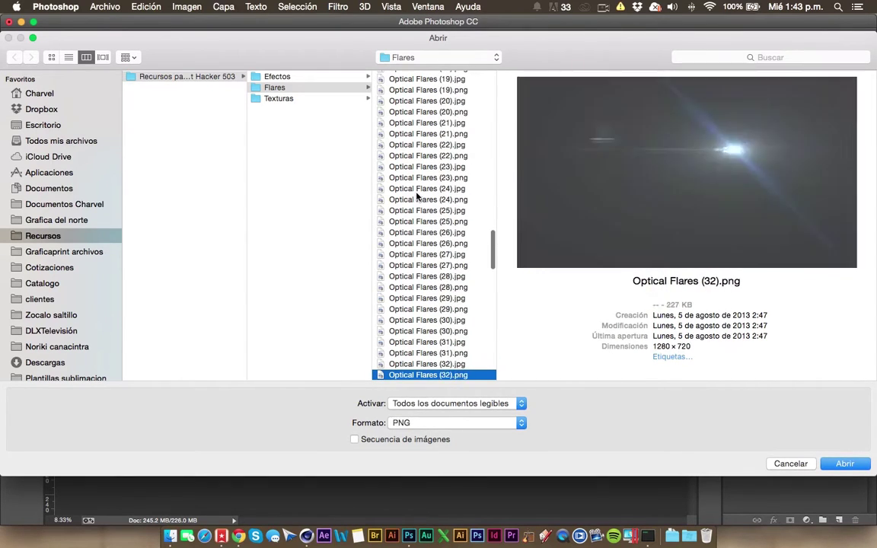
key("Up")
key("Return")
key("Return")
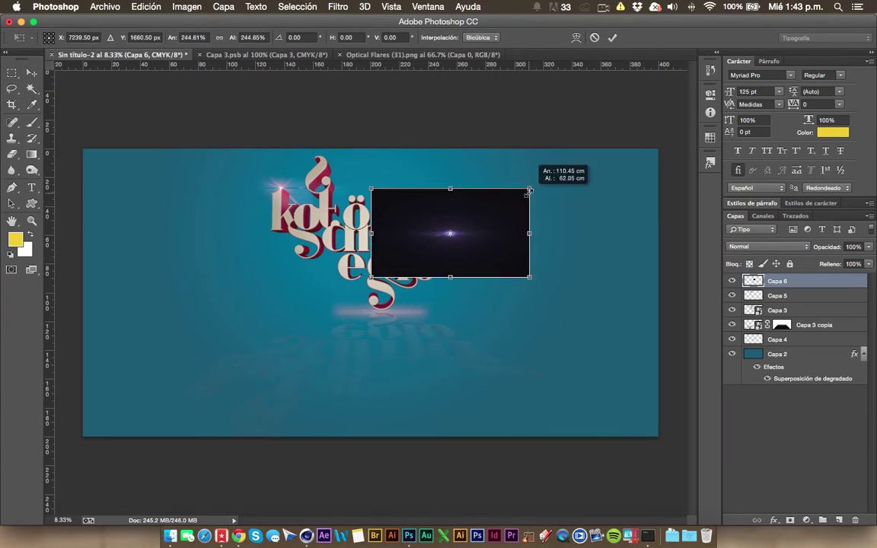
key("Return")
Step: Blend the second flare in Trama mode and erase its hard edges at the swash tip
left_click(767, 246)
left_click(689, 327)
key("e")
left_click_drag(518, 170, 551, 235)
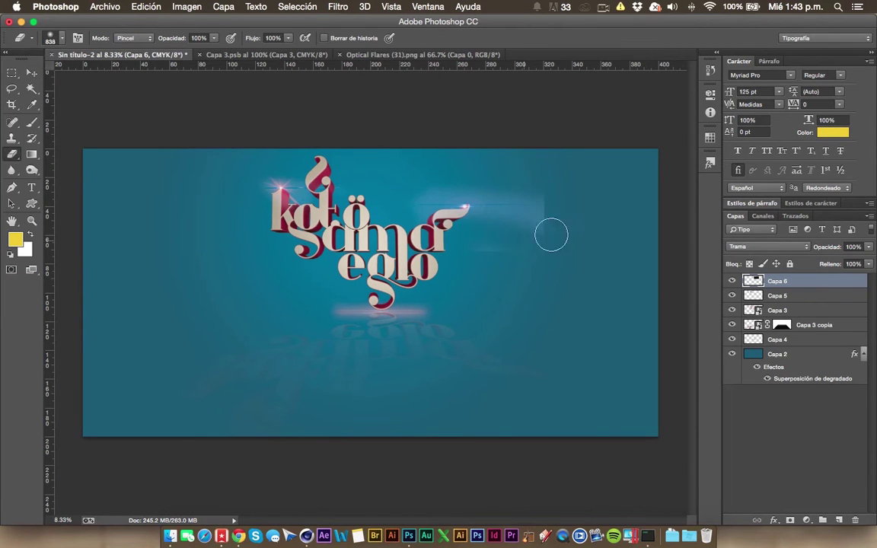
scroll(460, 212, "up", 4, "alt")
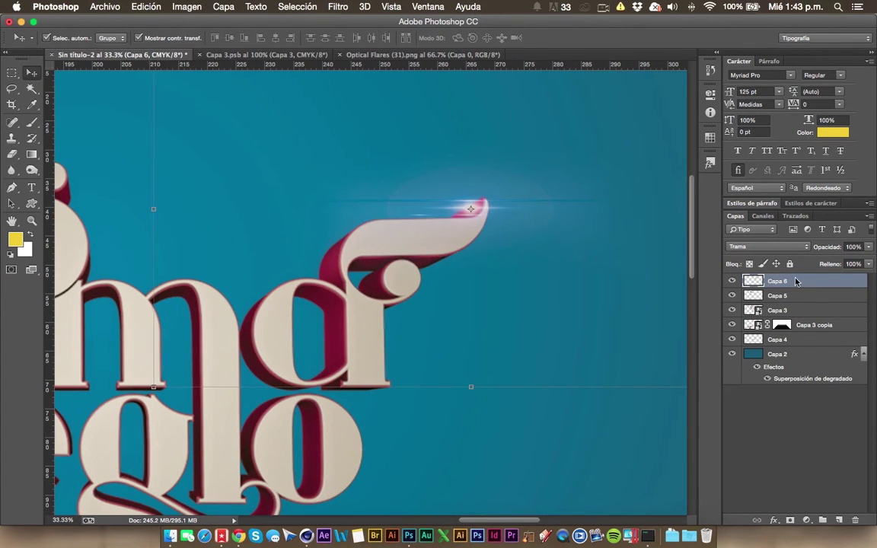
scroll(372, 329, "down", 4, "alt")
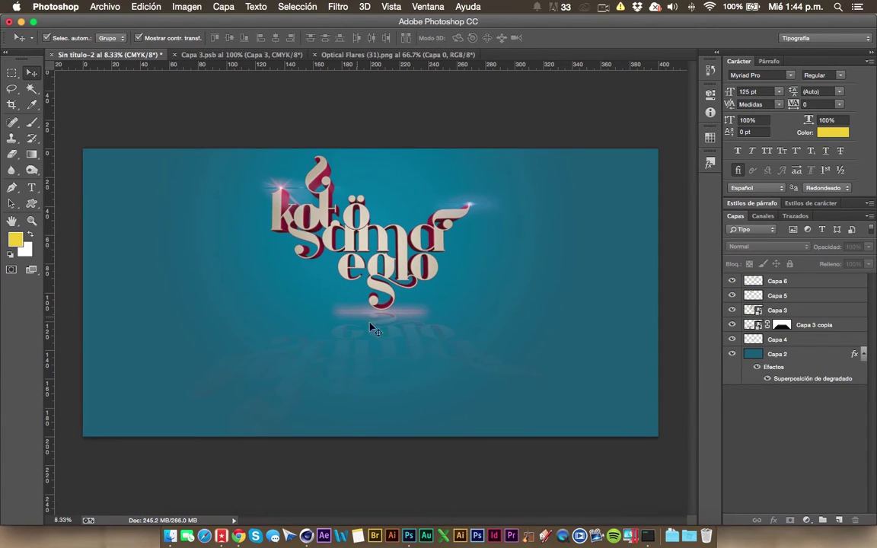
Step: Place a guide under the lettering using a temporary yellow marquee layer, then delete that layer
left_click_drag(84, 322, 84, 322)
key("m")
left_click_drag(84, 149, 196, 312)
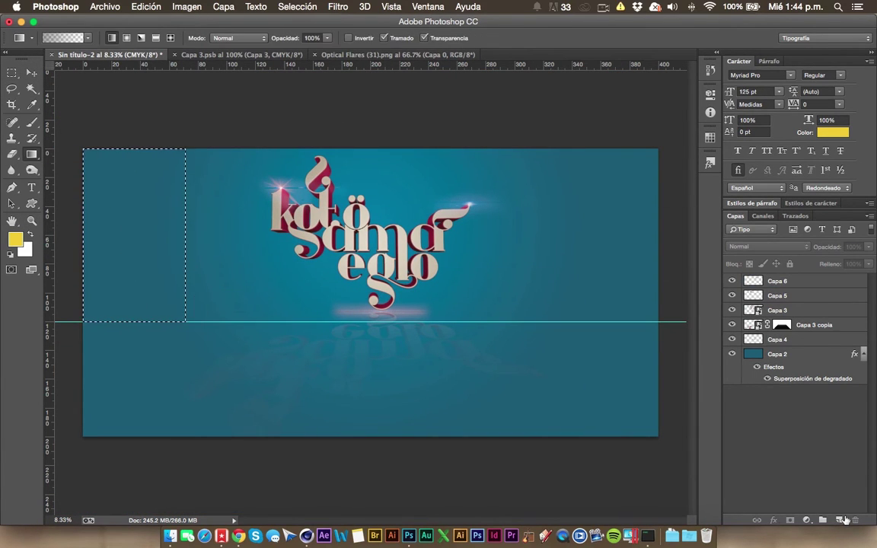
left_click(840, 519)
left_click(122, 174)
key("ctrl+t")
left_click_drag(140, 278, 169, 392)
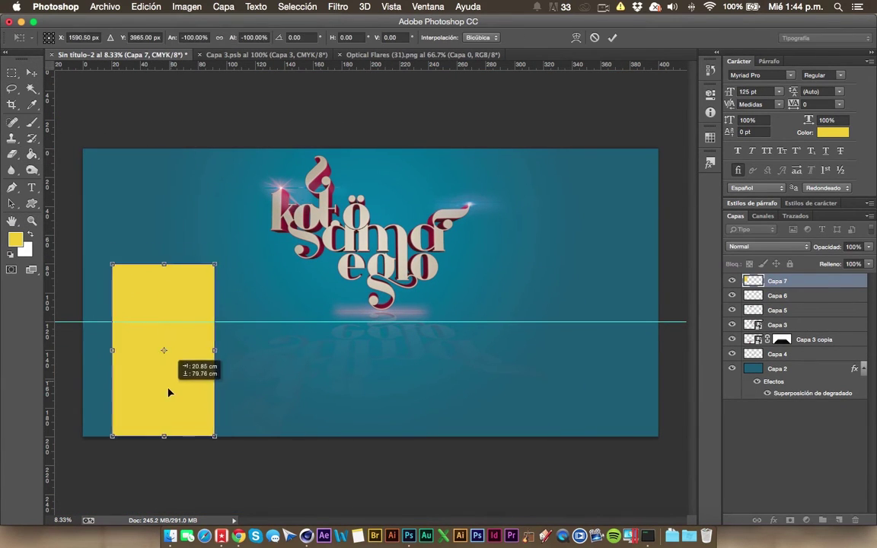
key("Return")
left_click_drag(276, 323, 228, 263)
key("Delete")
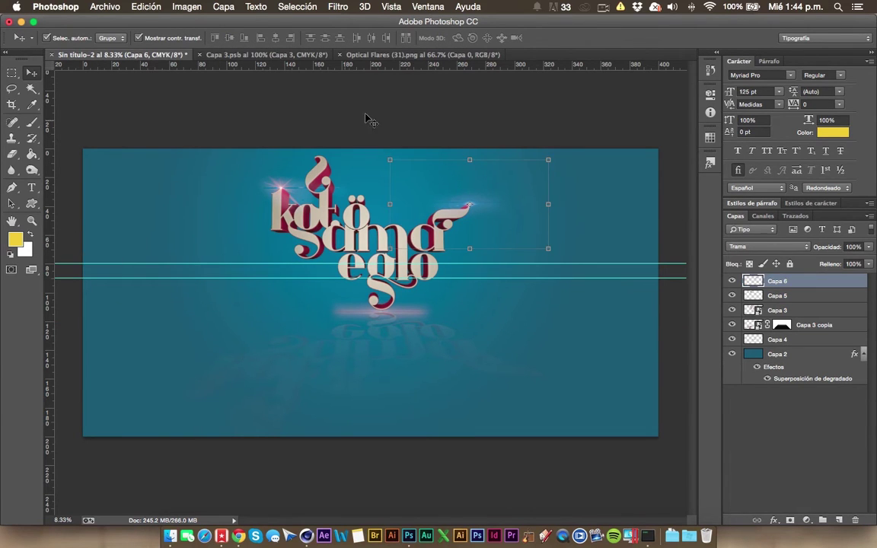
Step: Scale the lettering, flare and glow layers to about 83% and move them higher
left_click(778, 281, "shift")
key("ctrl+t")
left_click_drag(529, 466, 508, 415, "shift")
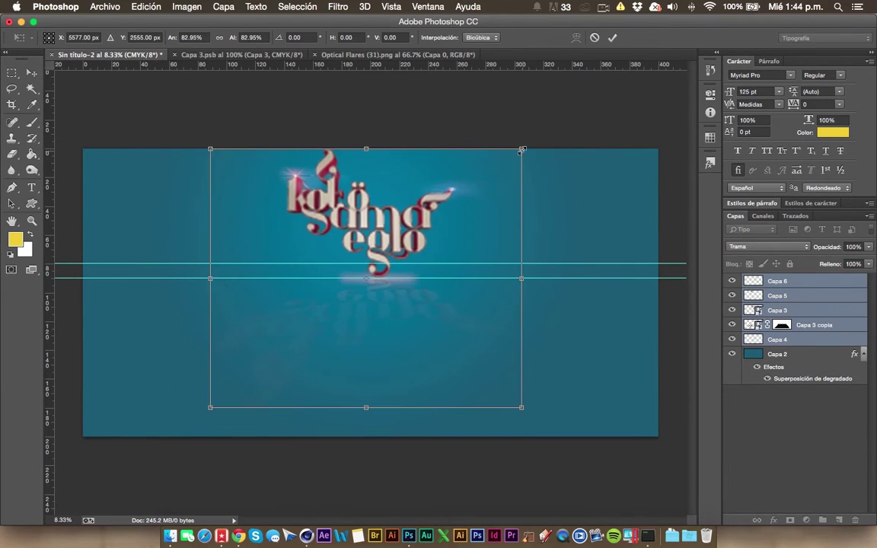
left_click_drag(431, 225, 431, 199)
key("Return")
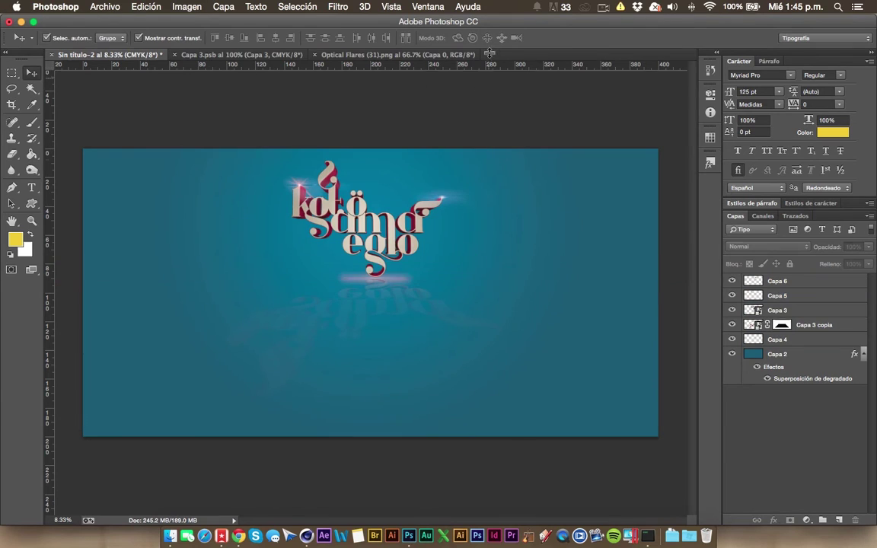
Step: Skew the Capa 3 copia reflection layer into perspective
left_click(471, 327)
left_click_drag(505, 396, 566, 396, "ctrl")
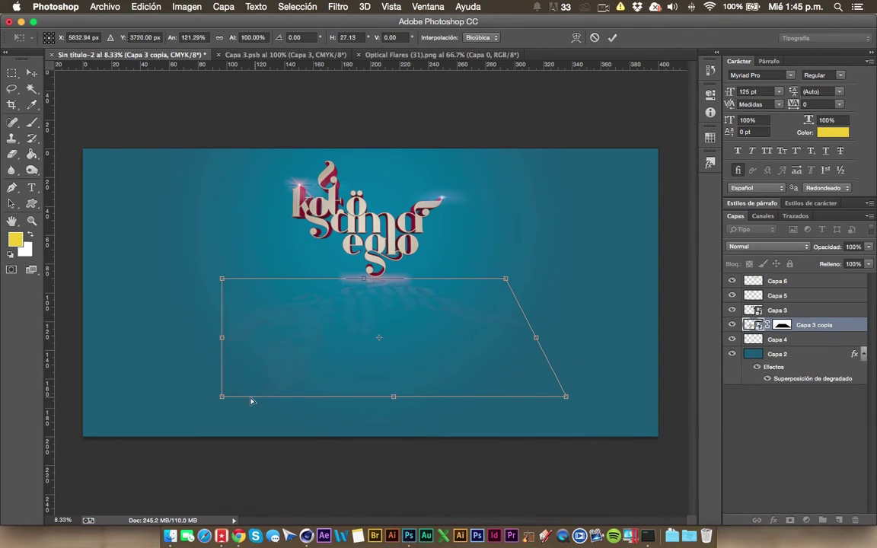
key("Return")
key("ctrl+plus")
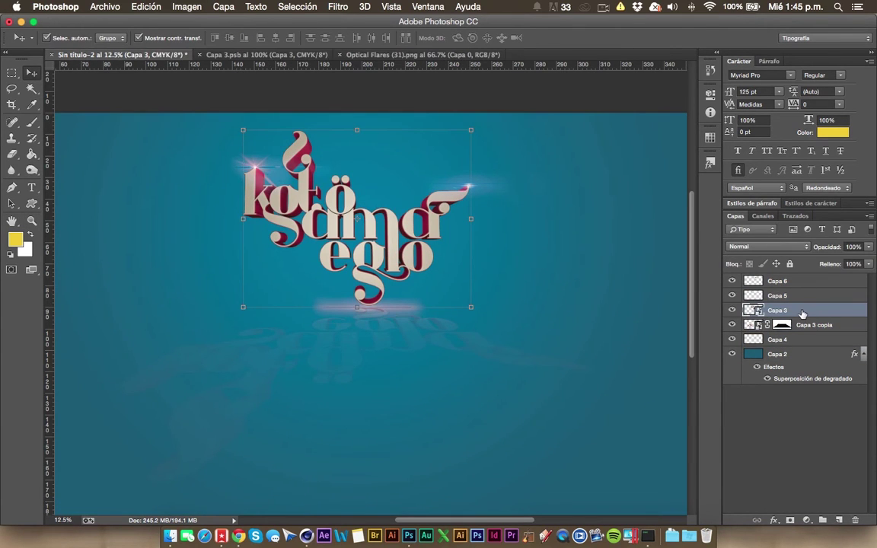
Step: Duplicate the lettering and give it a drop shadow and a 32% opacity outer glow
key("ctrl+j")
left_click(773, 519)
left_click(750, 506)
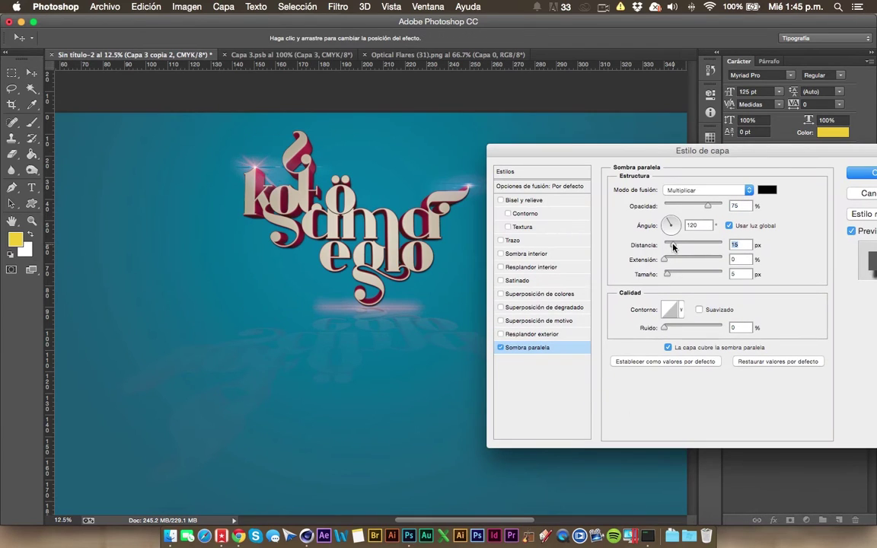
left_click(531, 333)
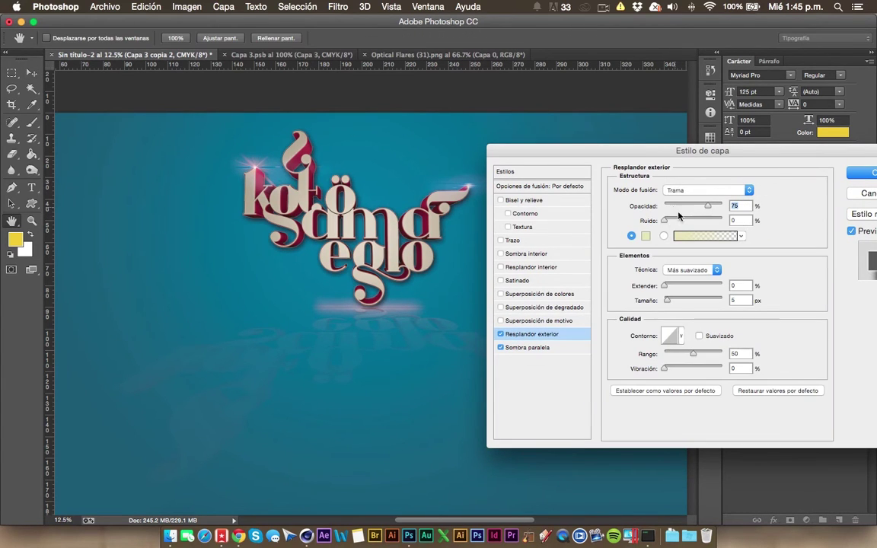
left_click_drag(707, 205, 683, 206)
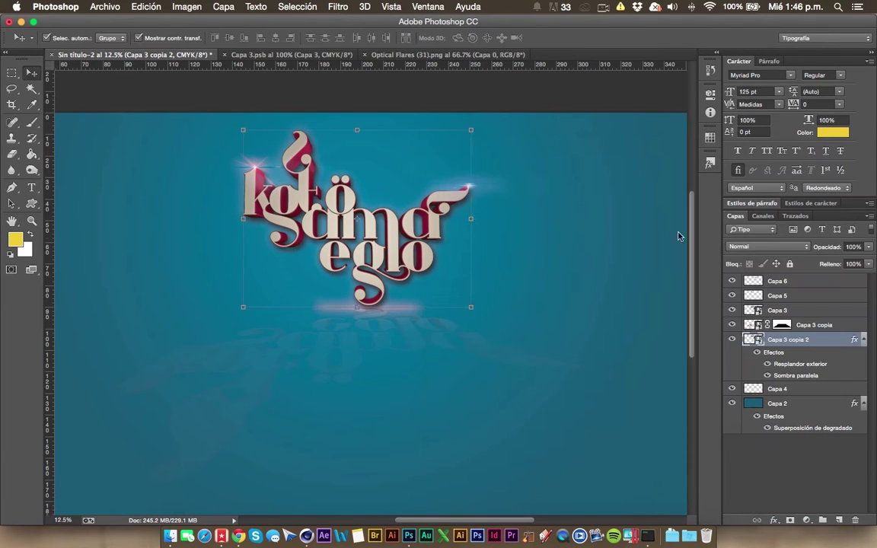
Step: Fit the whole composite in view and show it full screen
key("ctrl+minus")
key("ctrl+minus")
key("ctrl+plus")
left_click(276, 125)
key("f")
key("f")
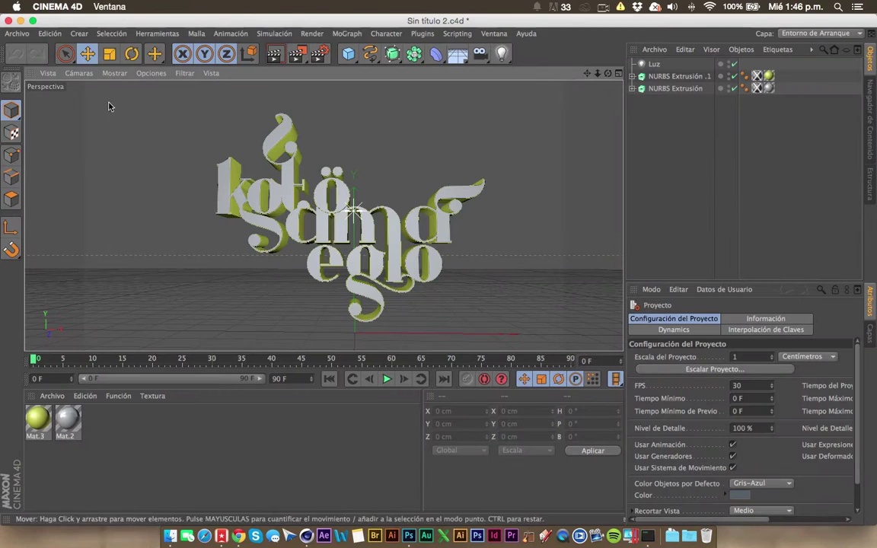
Step: Open the Render final scene and load the composite screenshot as the Koto material's relief texture
left_click(17, 33)
left_click(190, 237)
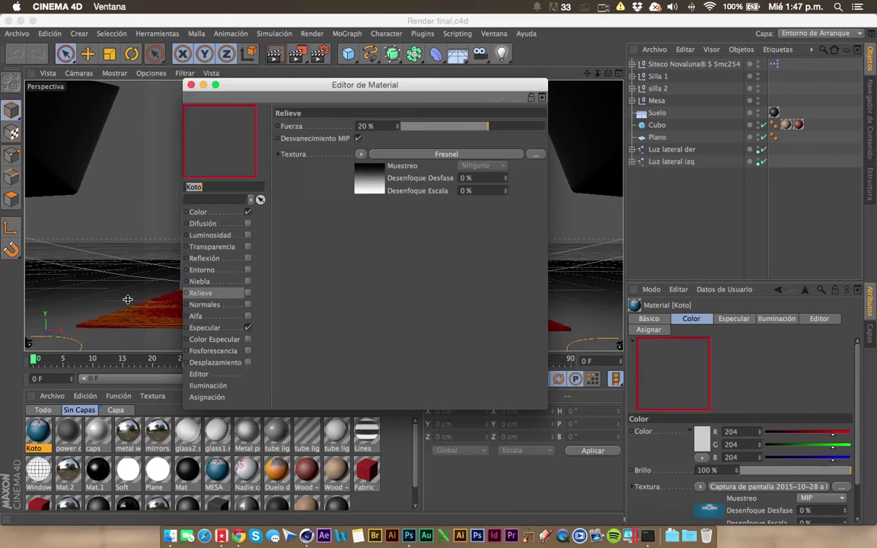
left_click(536, 153)
left_click(239, 157)
double_click(421, 162)
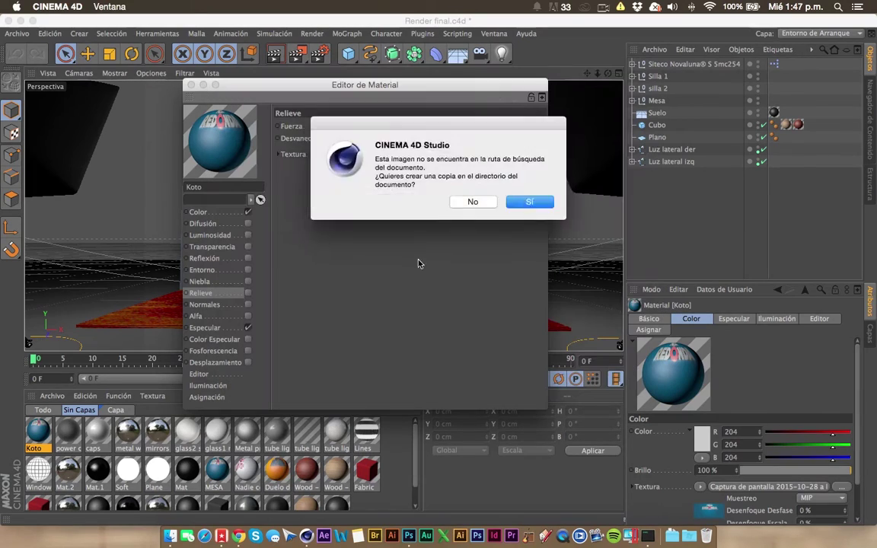
key("Return")
Step: Load the same composite as the Koto material's colour texture, accepting the copy into the project
left_click(198, 212)
left_click(536, 181)
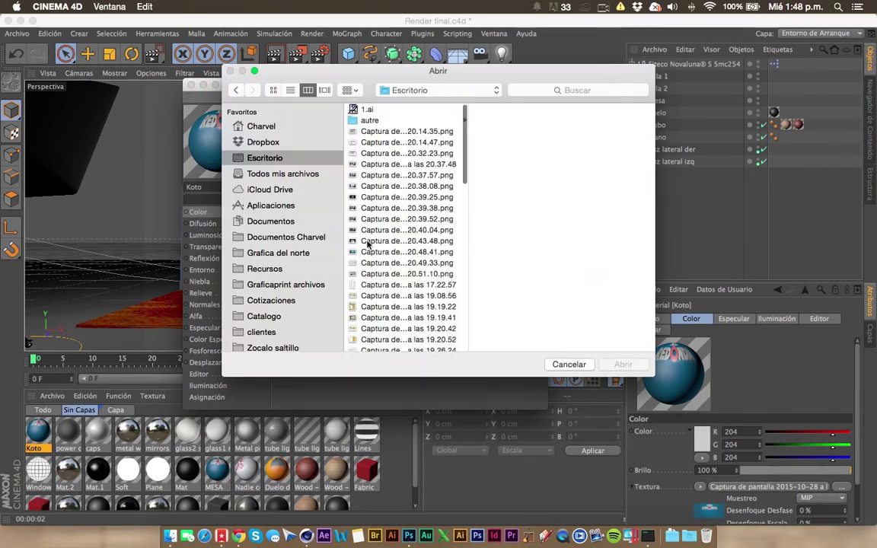
double_click(411, 251)
key("Return")
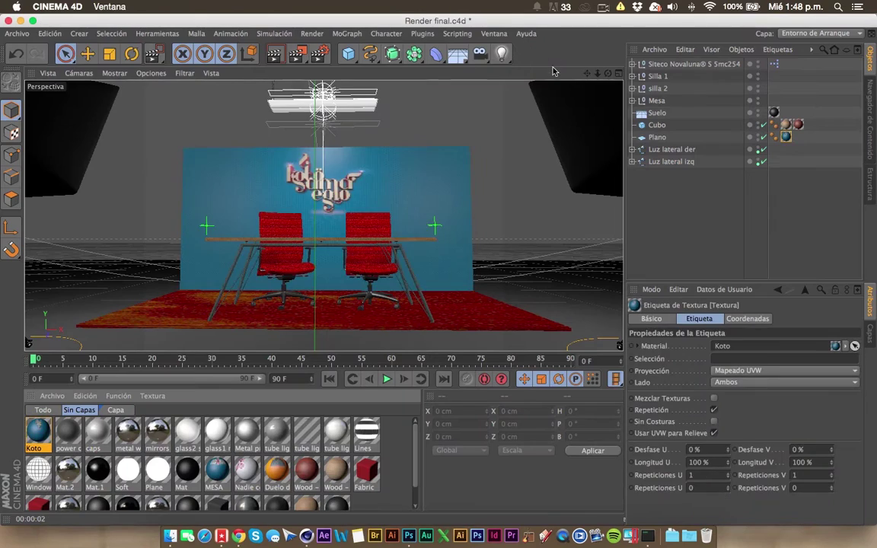
Step: Maximise the 3D viewport and render the studio scene in the view with Cmd+R
key("ctrl+Tab")
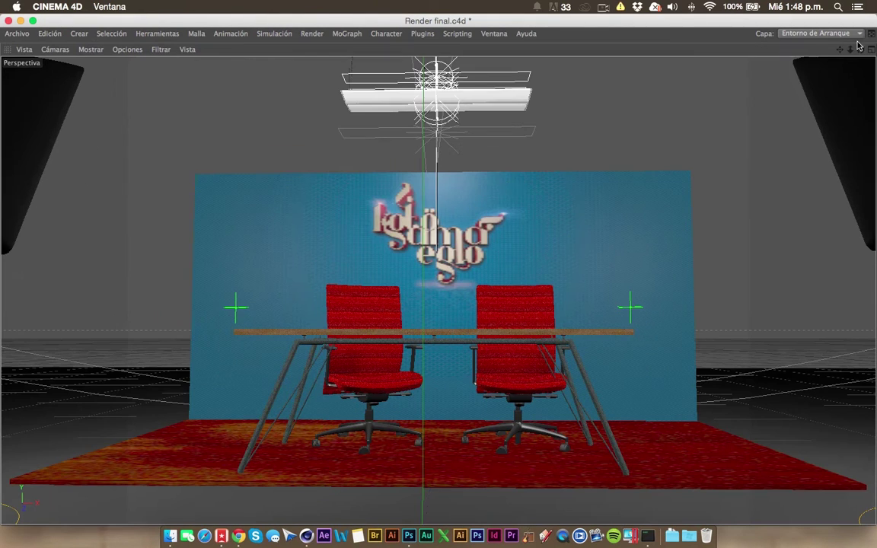
key("ctrl+r")
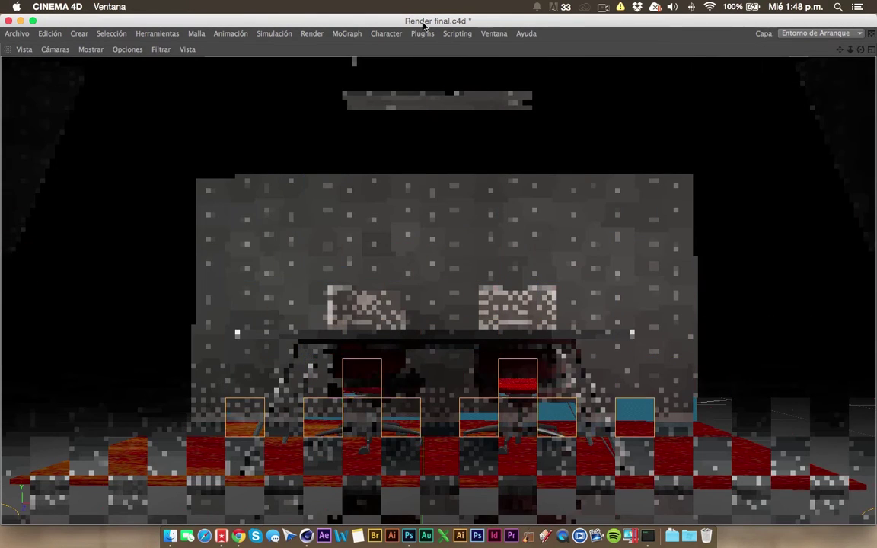